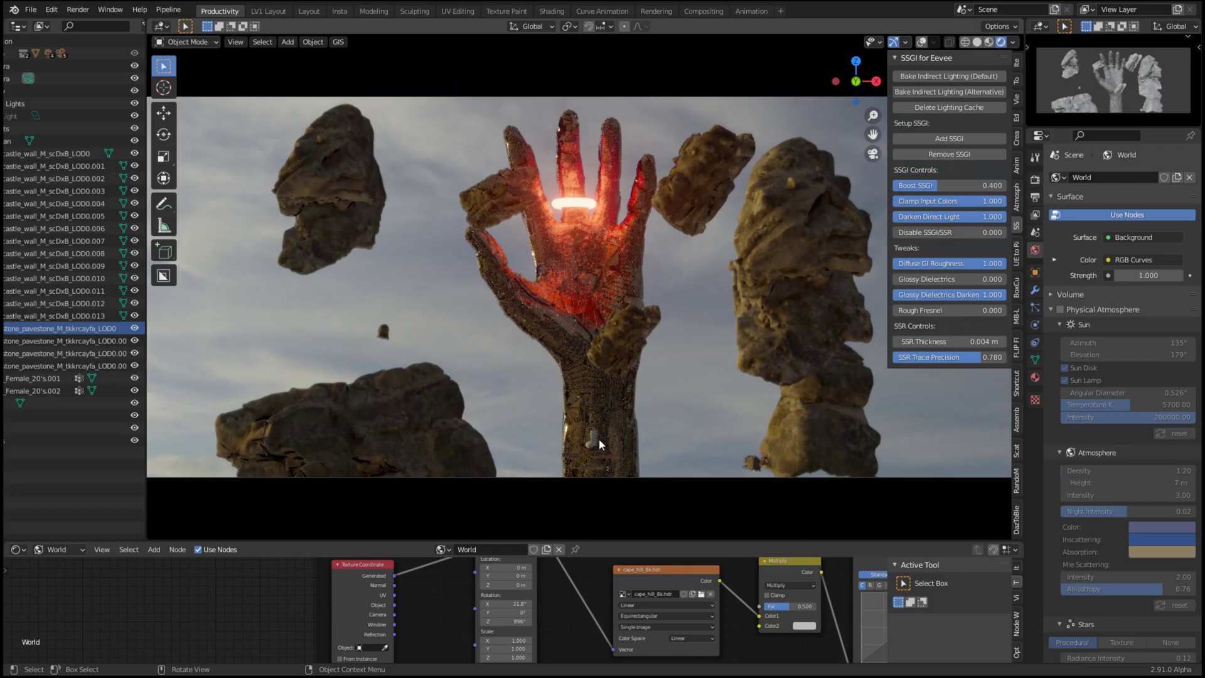
Focus on the small robed figure at the wrist and compare its lighting with SSGI removed and re-added
left_click(597, 440)
key("KP_Decimal")
middle_click_drag(677, 334, 759, 322)
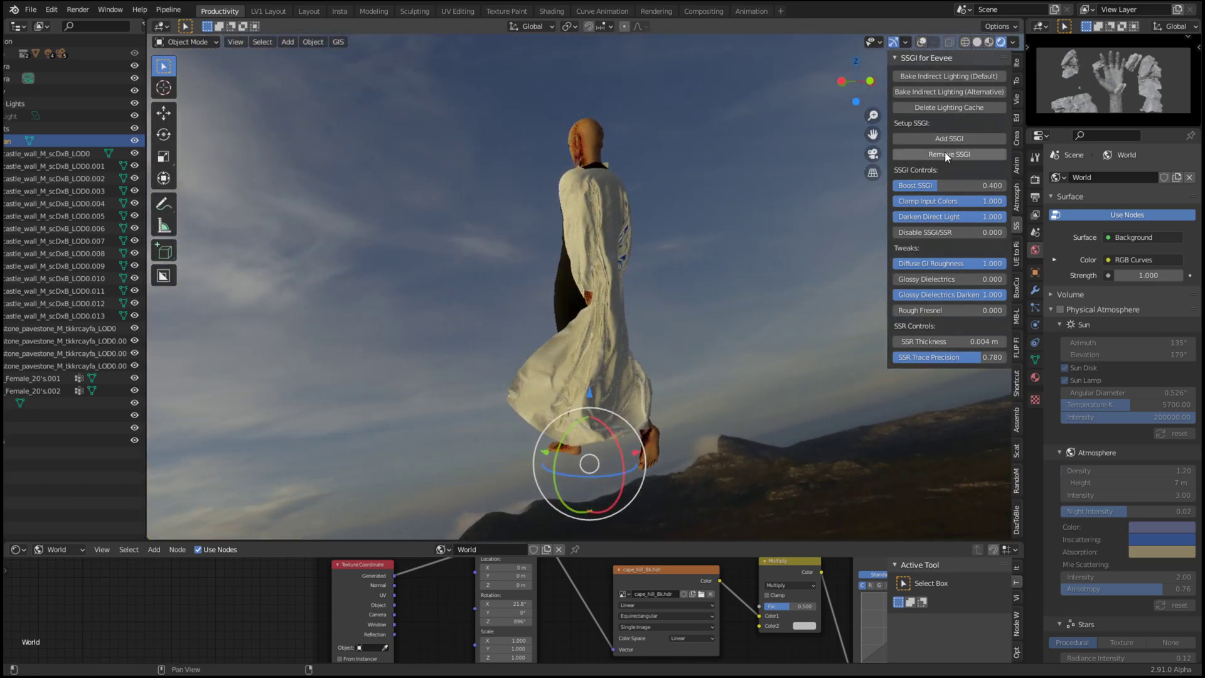
left_click(946, 154)
left_click(953, 138)
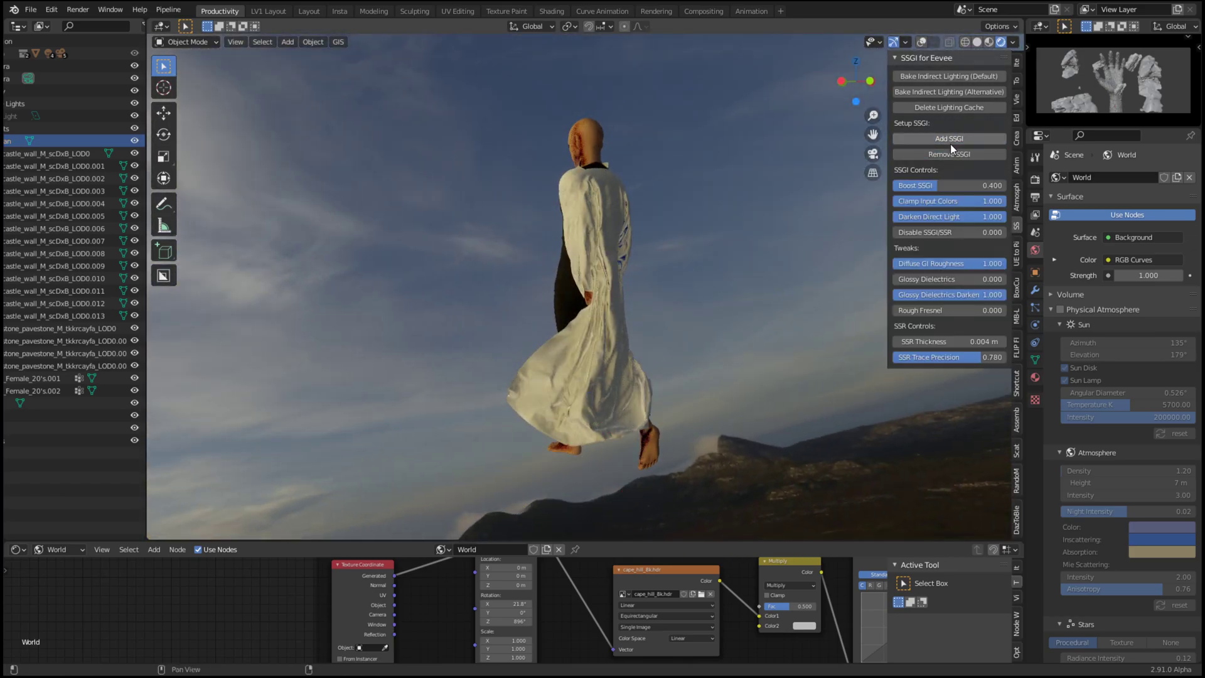
left_click(950, 155)
left_click(952, 139)
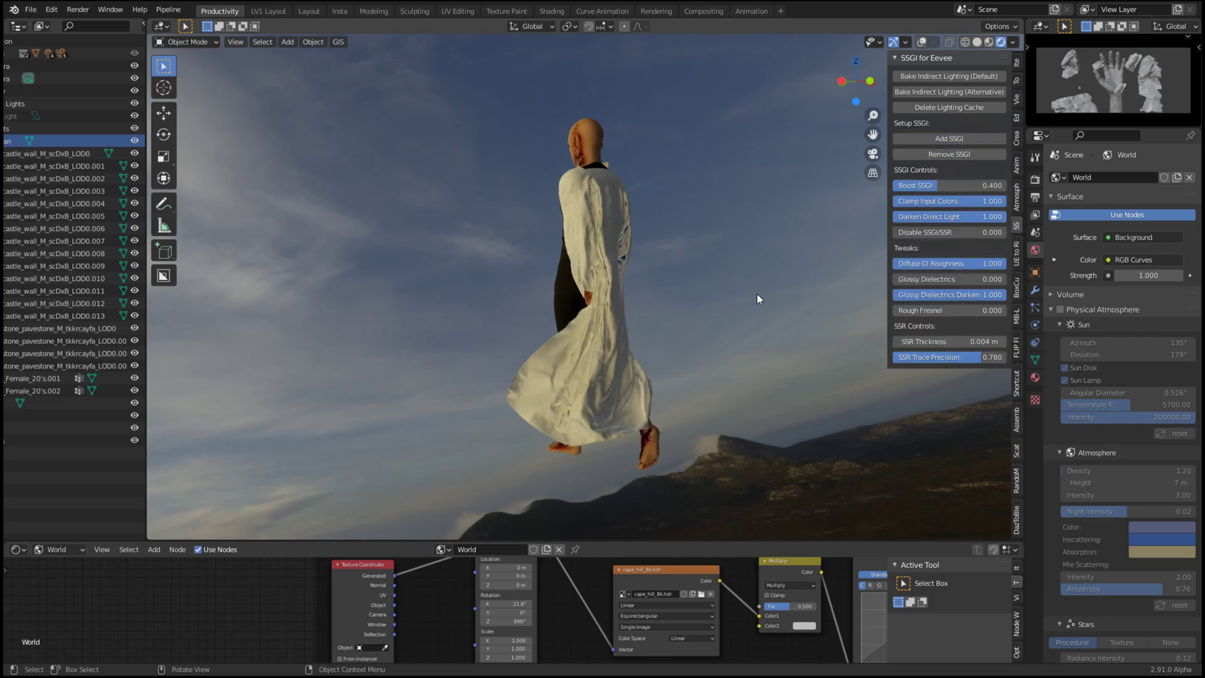
Examine the lighting on the giant hand and floating rocks without SSGI, ending in the camera view
key("KP_Divide")
left_click(777, 333)
key("KP_Divide")
middle_click_drag(787, 330, 703, 300)
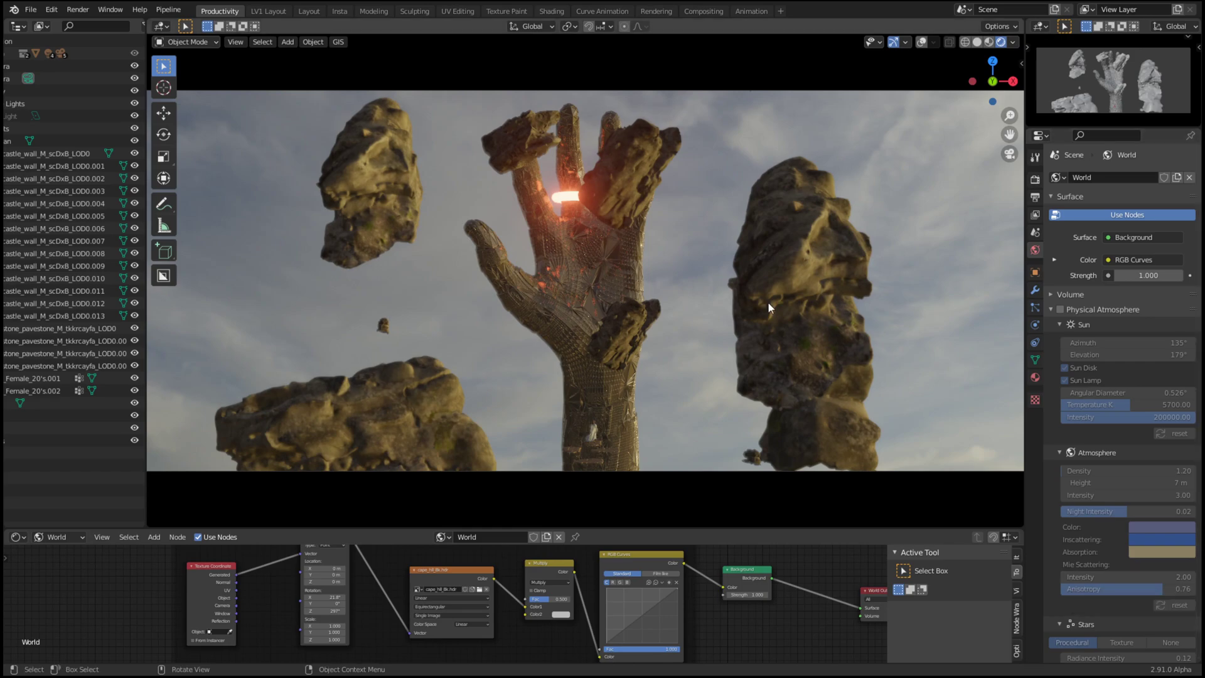
middle_click_drag(390, 313, 406, 294)
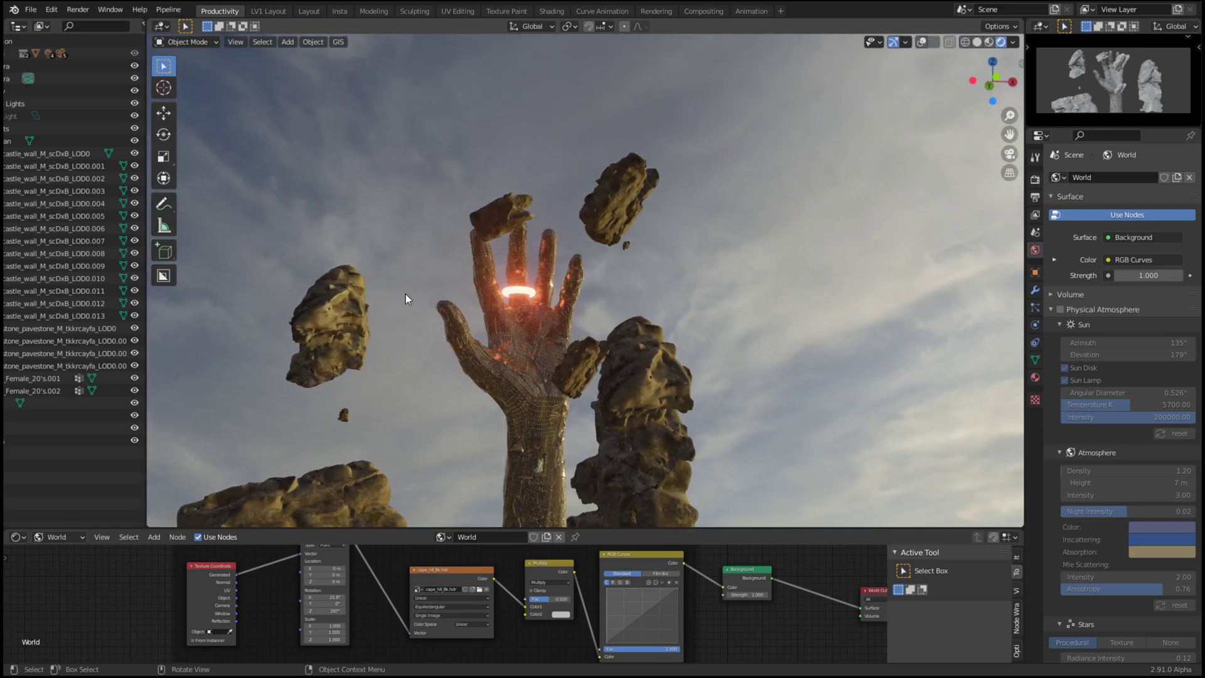
key("KP_0")
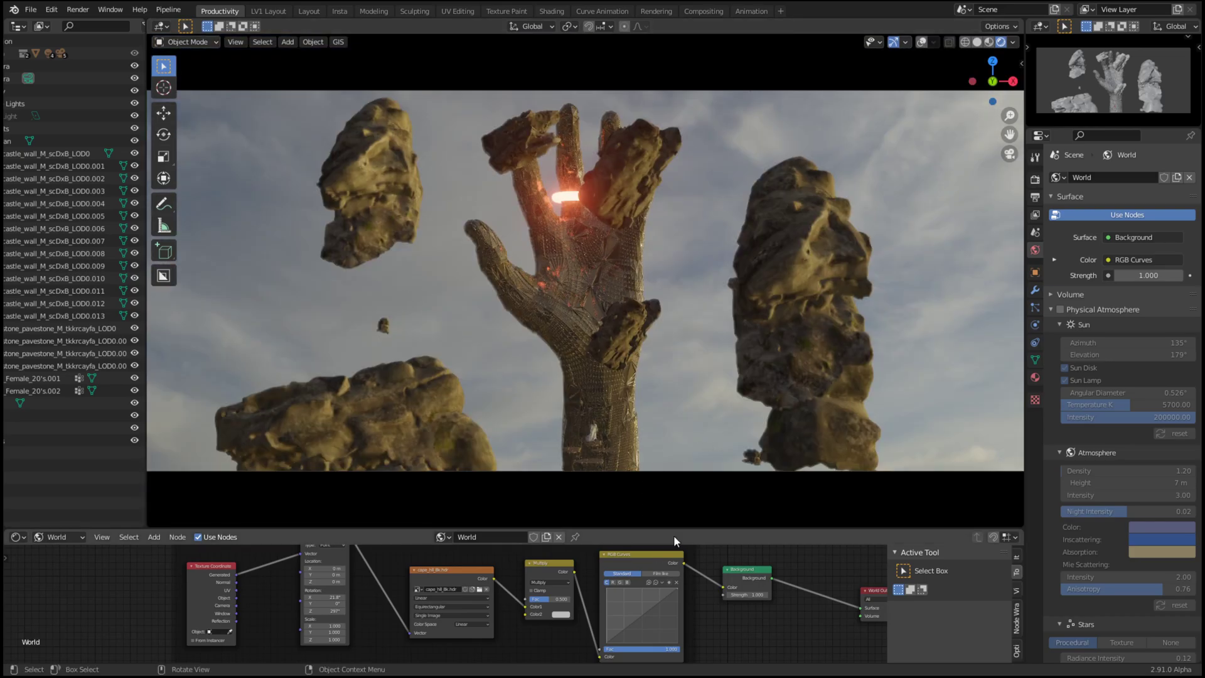
Add SSGI to the hand scene with nothing selected
left_click(594, 428)
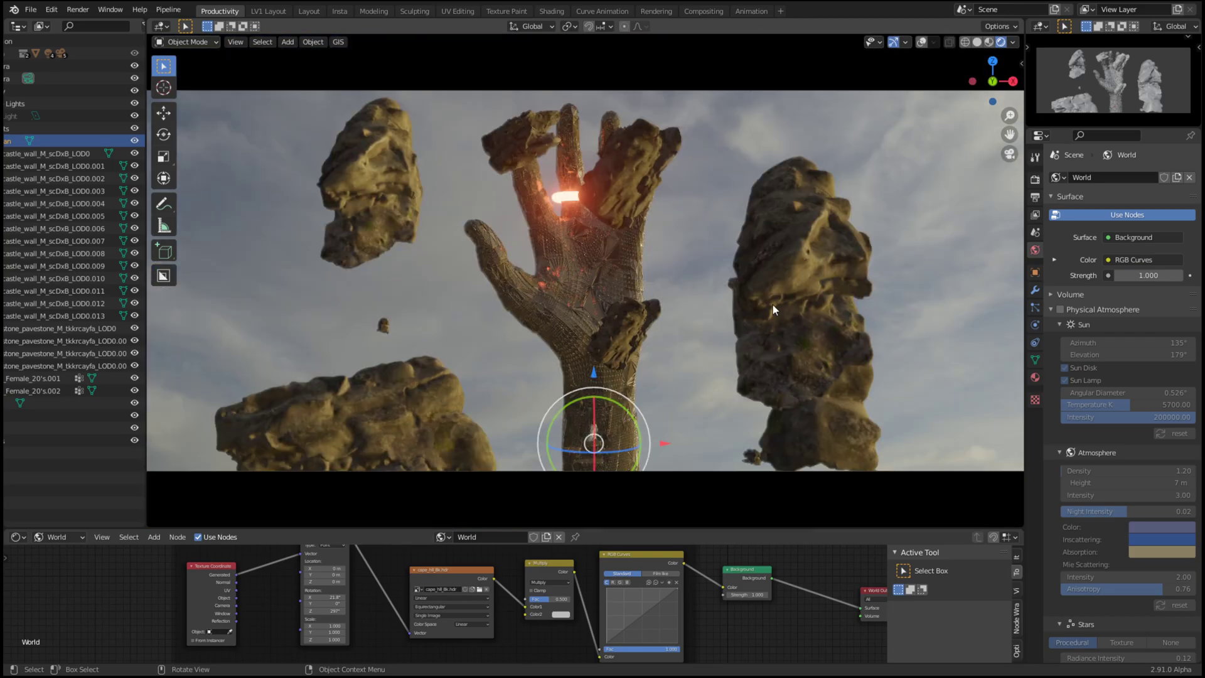
left_click(773, 304)
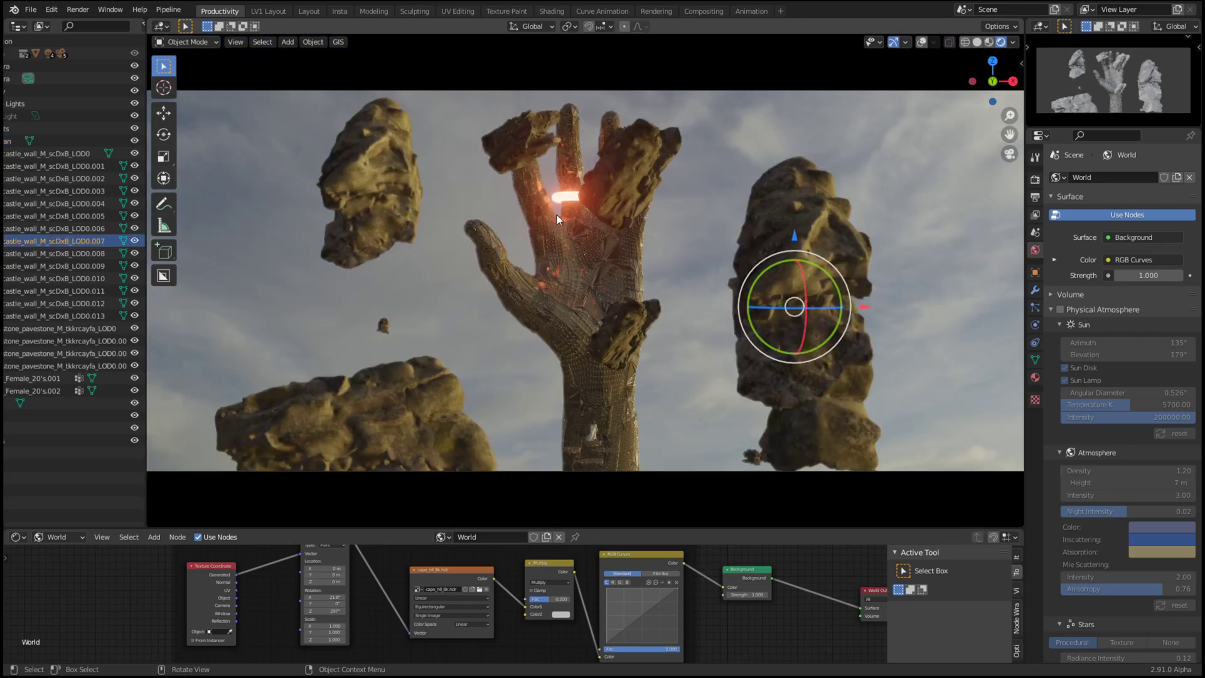
left_click(896, 412)
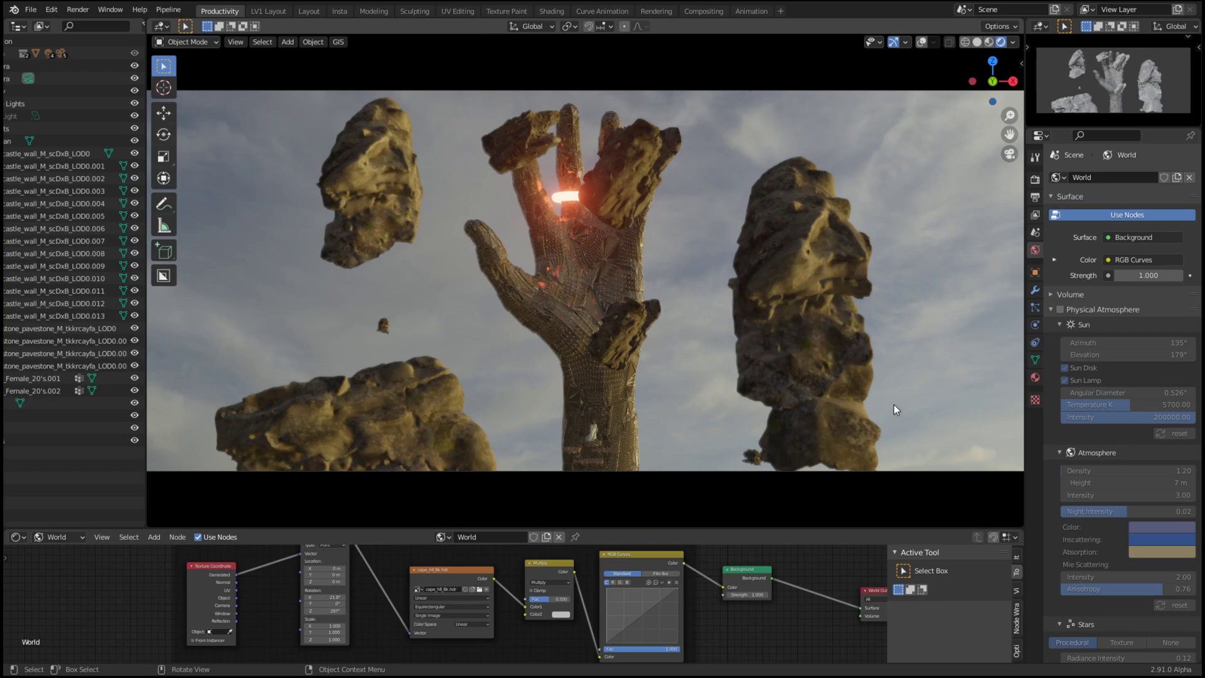
key("n")
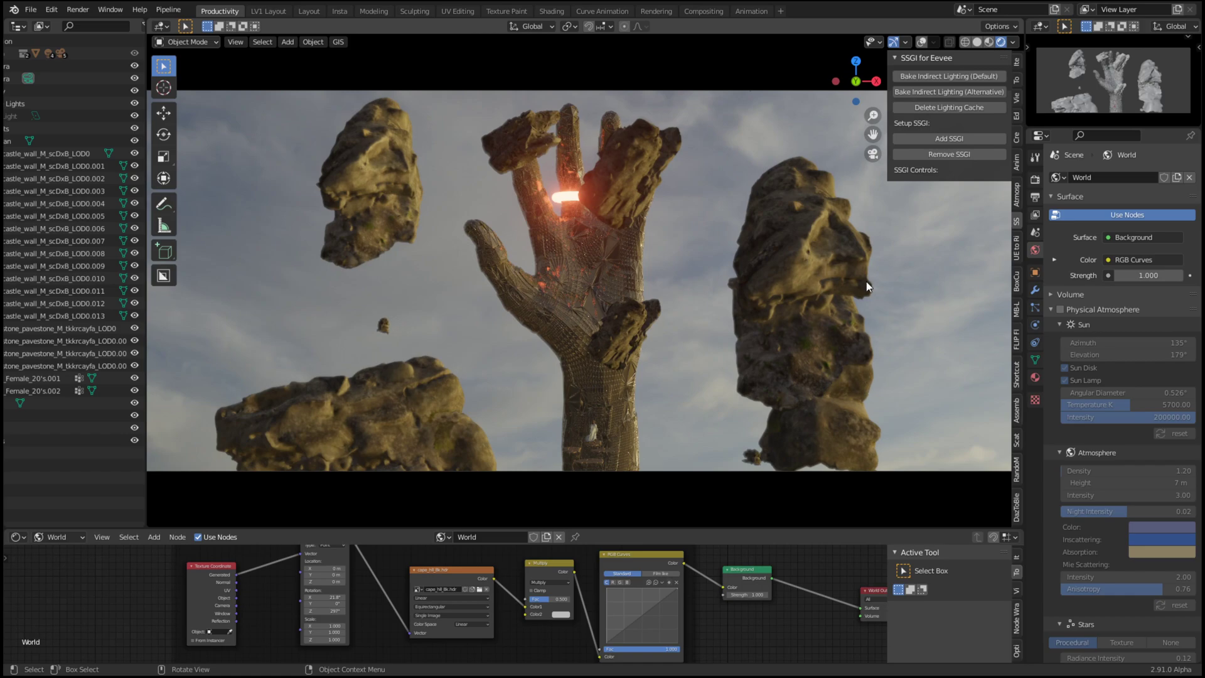
left_click(953, 140)
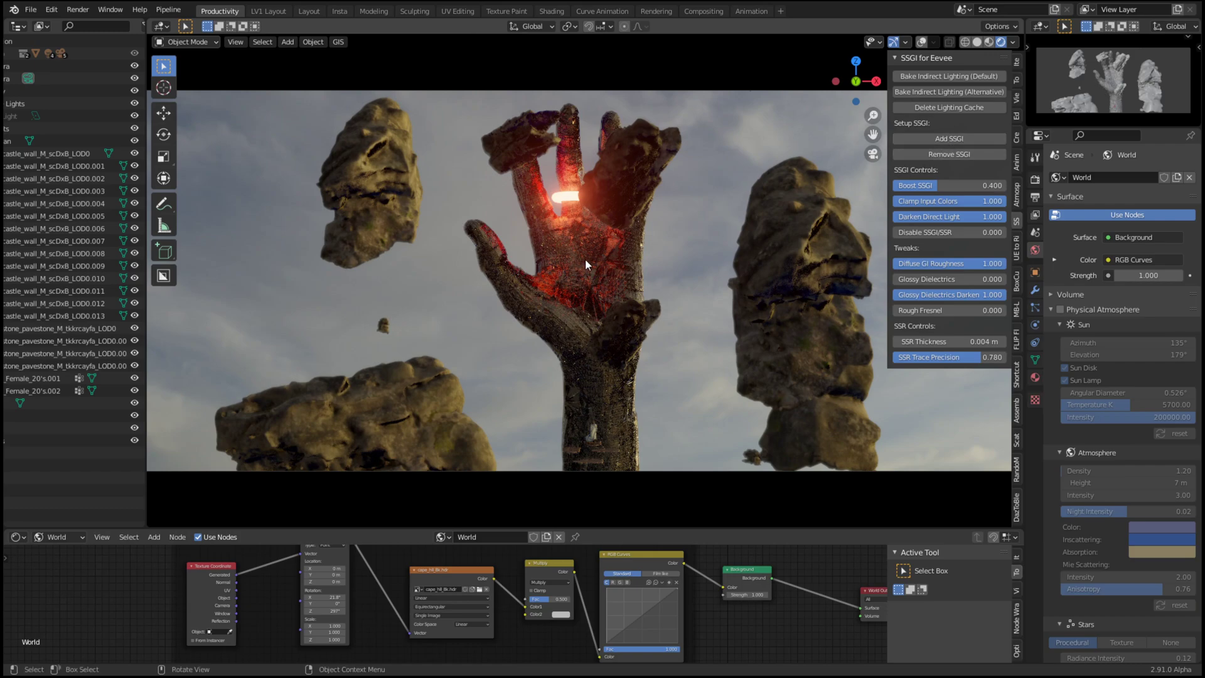
Remove and re-add SSGI several times in the camera view to compare the light cast on the hand
left_click(979, 153)
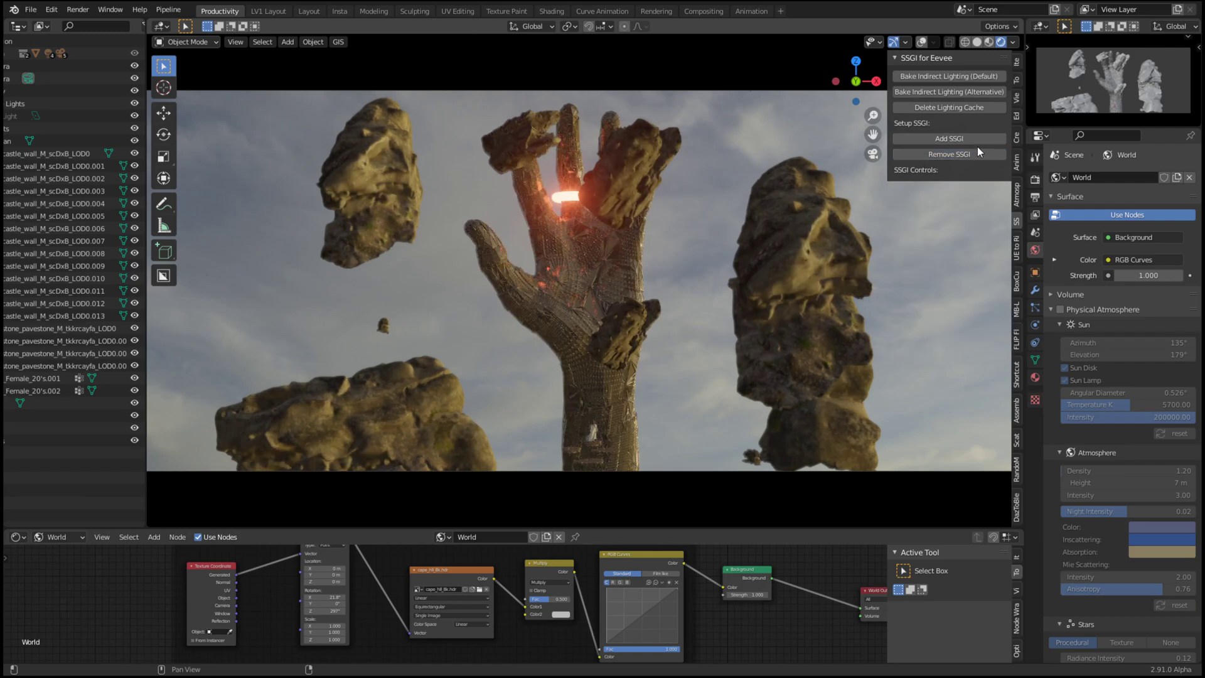
left_click(974, 138)
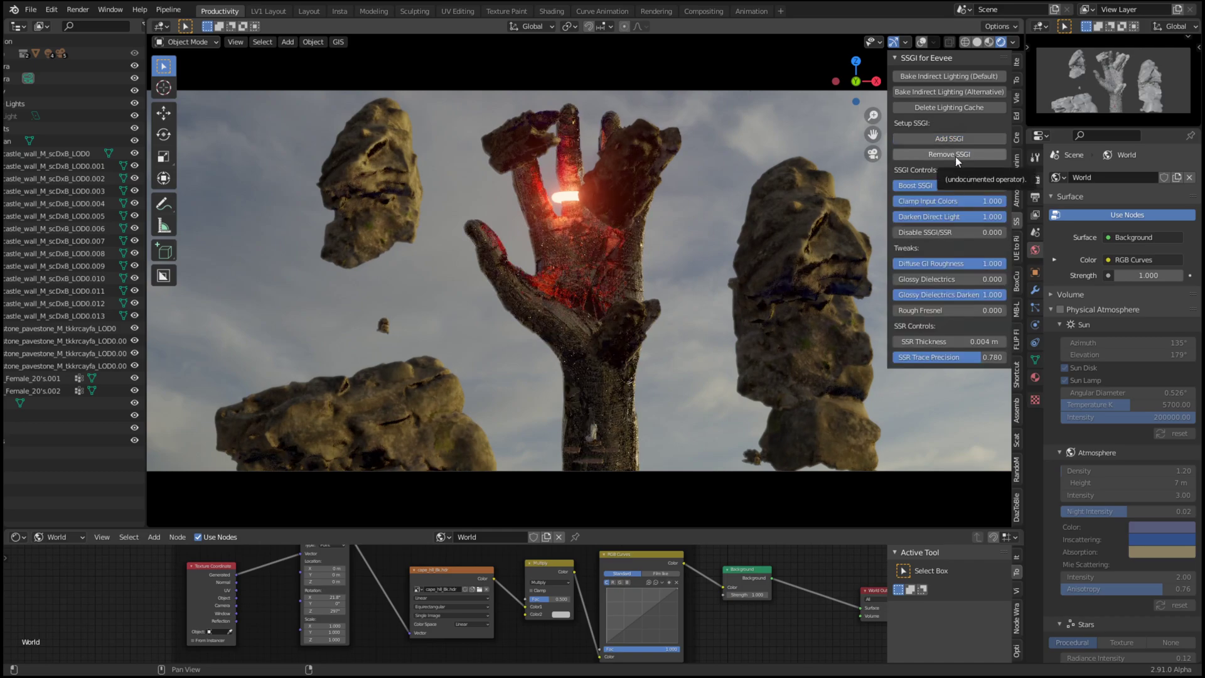
left_click(955, 156)
left_click(961, 139)
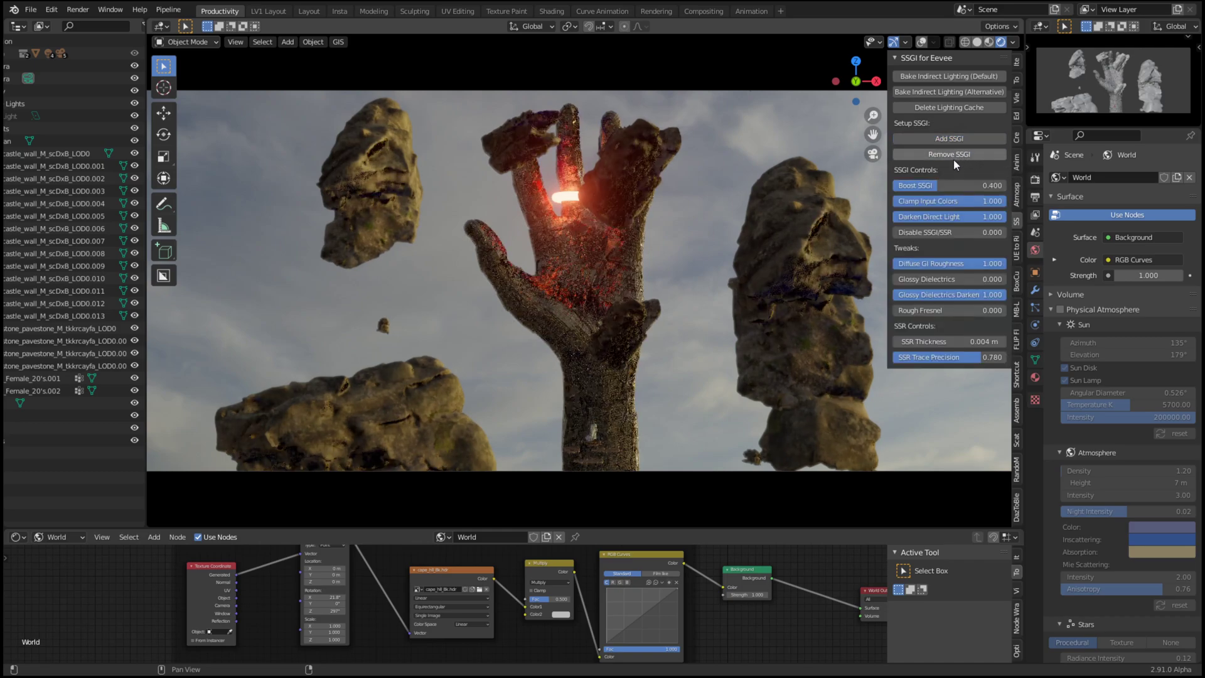
left_click(954, 154)
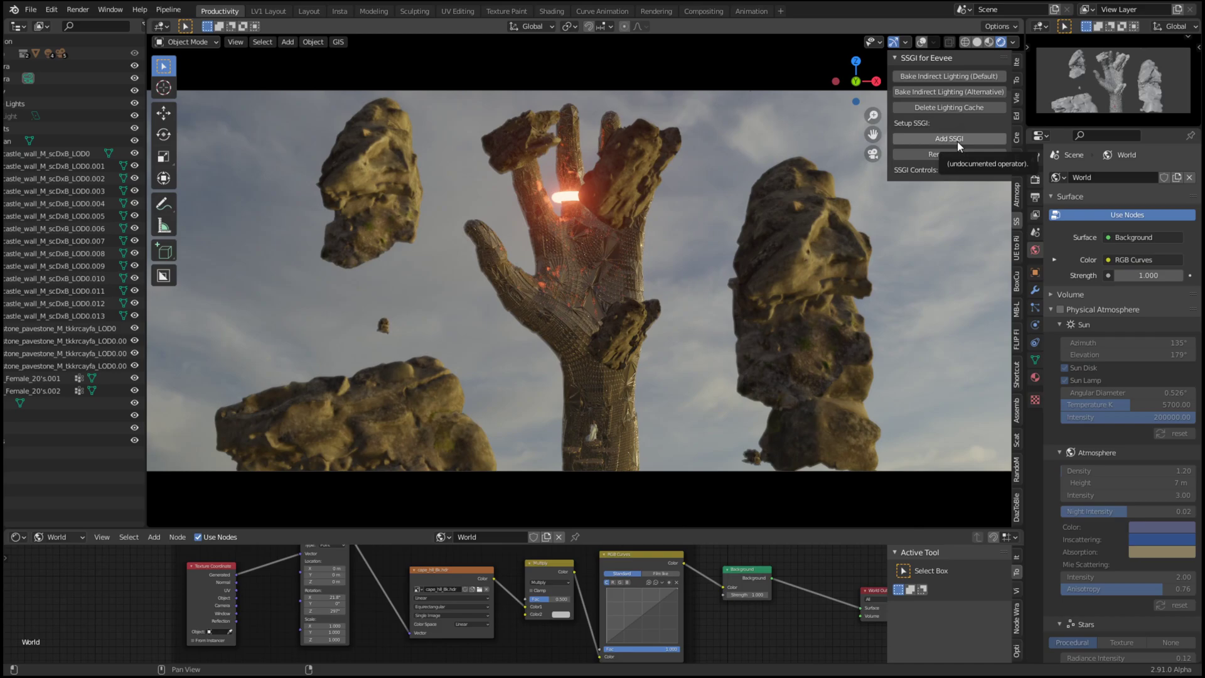
left_click(958, 139)
Examine the SSGI lighting on the hand and its surface up close and from a distance, ending in the camera view
mouse_move(519, 253)
middle_mouse_down()
mouse_move(502, 253)
mouse_move(529, 250)
middle_mouse_up()
scroll(643, 236, "up", 4)
scroll(665, 237, "down", 1)
scroll(665, 237, "down", 3)
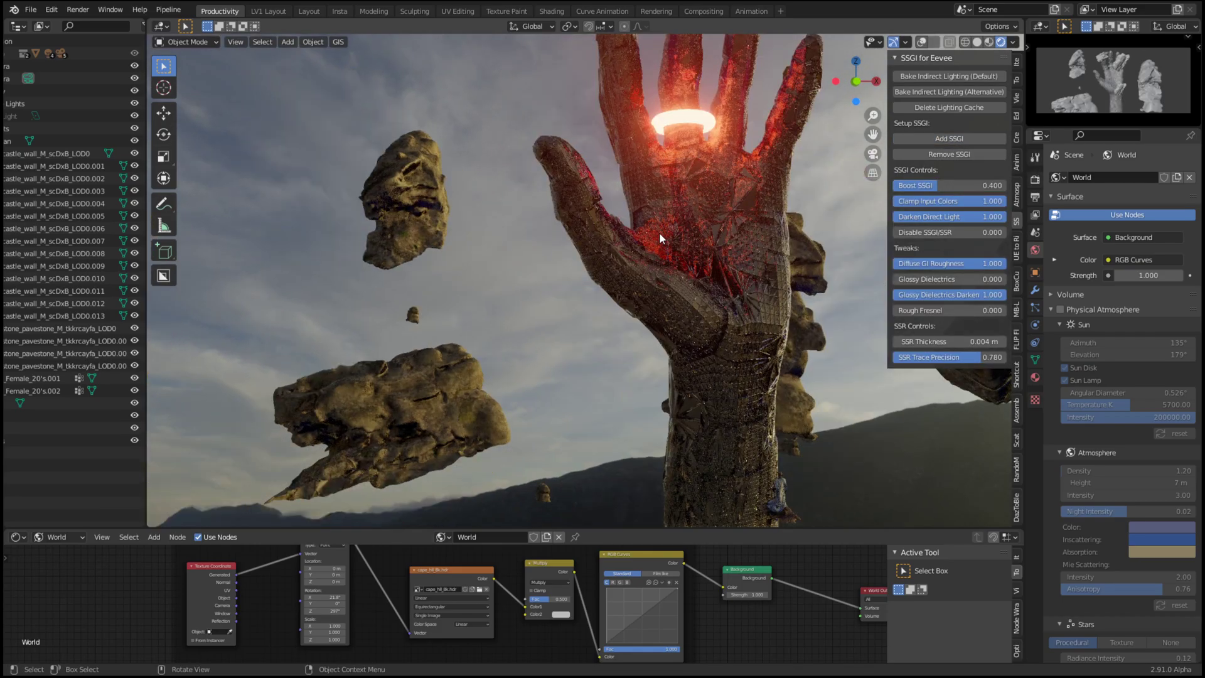
middle_click_drag(706, 225, 628, 237)
key("n")
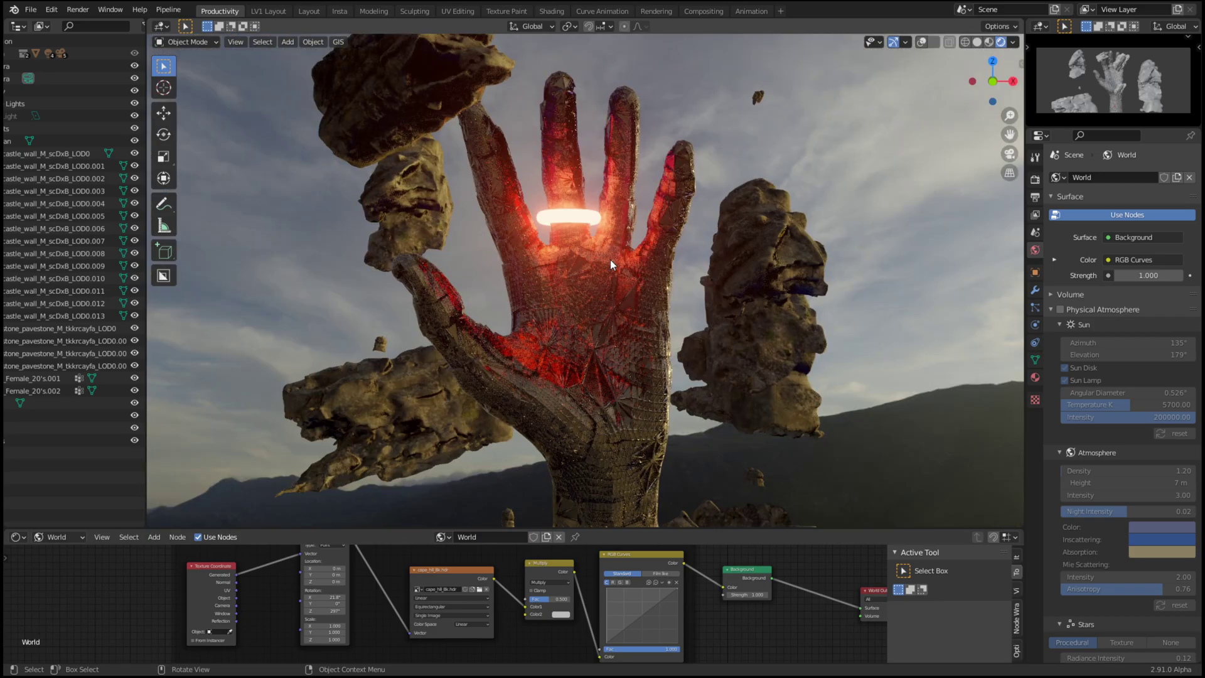
scroll(608, 264, "up", 10)
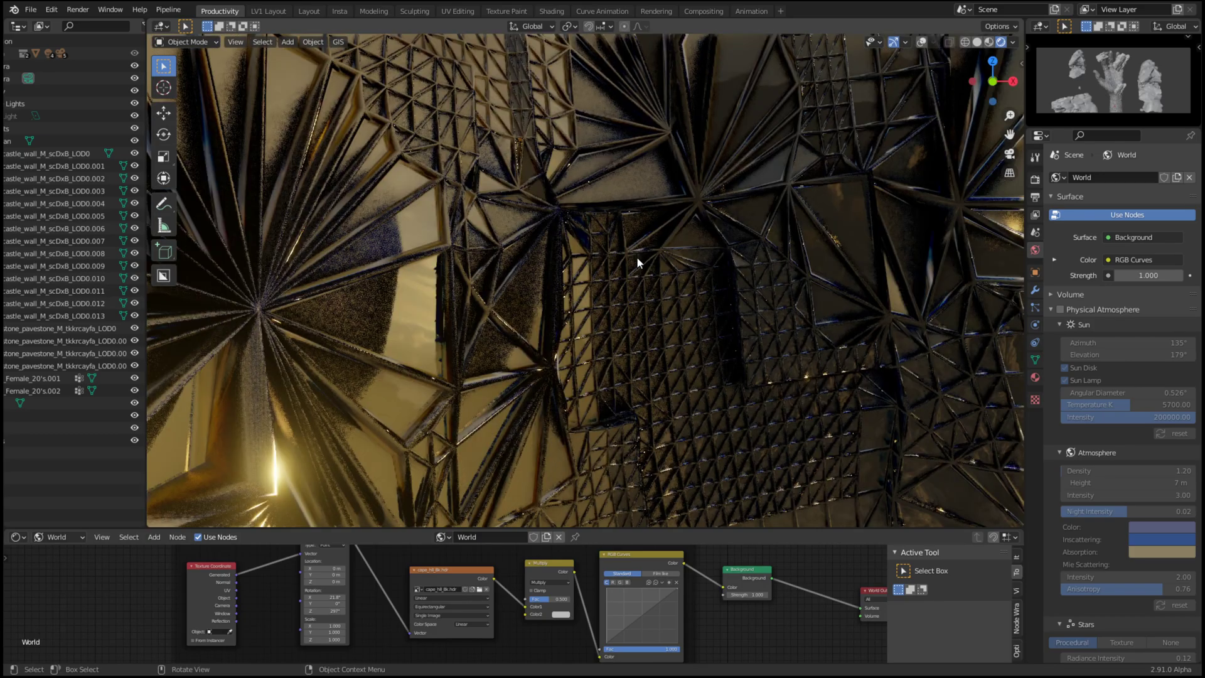
scroll(637, 256, "down", 6)
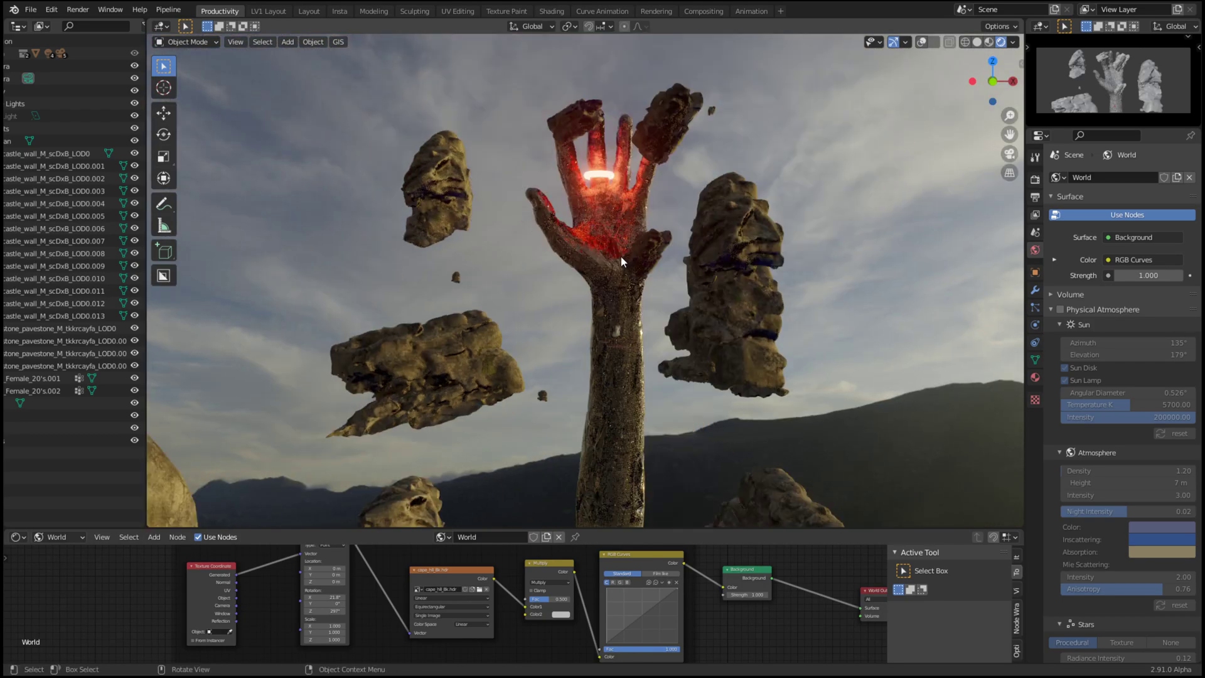
scroll(619, 258, "up", 3)
middle_click_drag(619, 257, 669, 268)
scroll(653, 267, "down", 5)
scroll(686, 270, "up", 6)
key("KP_0")
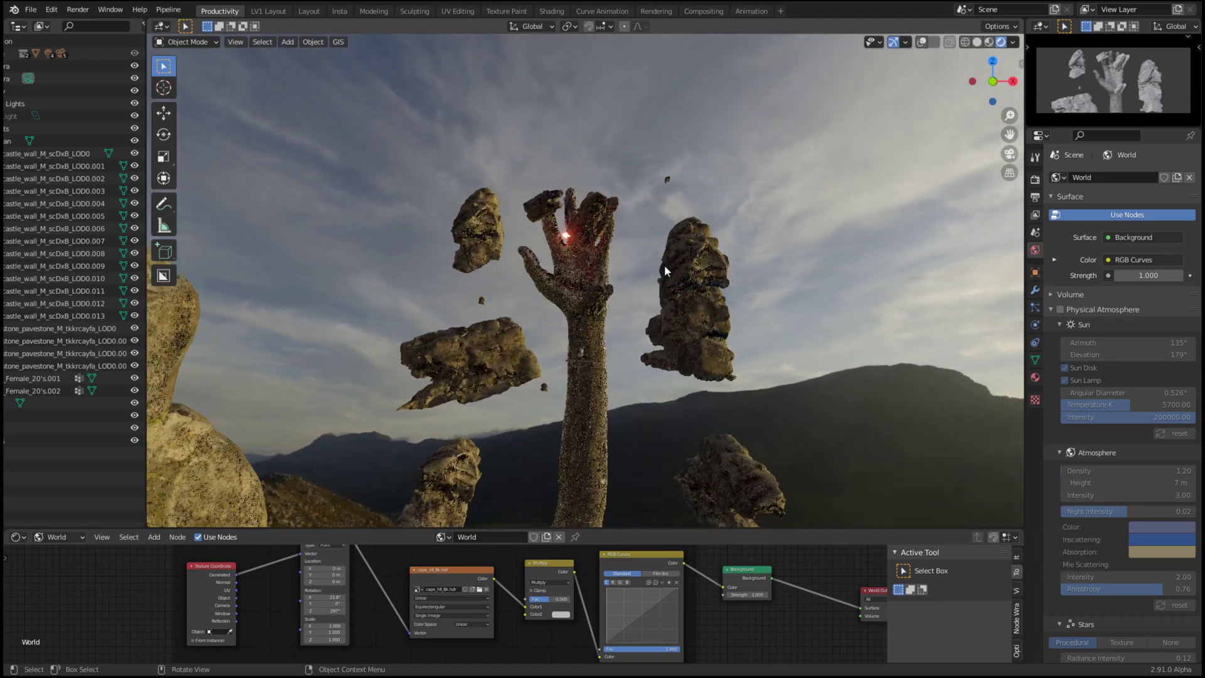
Isolate the large castle-wall rock beside the hand, compare its shading with SSGI removed and re-added, and return to the camera view
left_click(796, 308)
key("KP_Divide")
middle_click_drag(798, 309, 569, 337)
key("n")
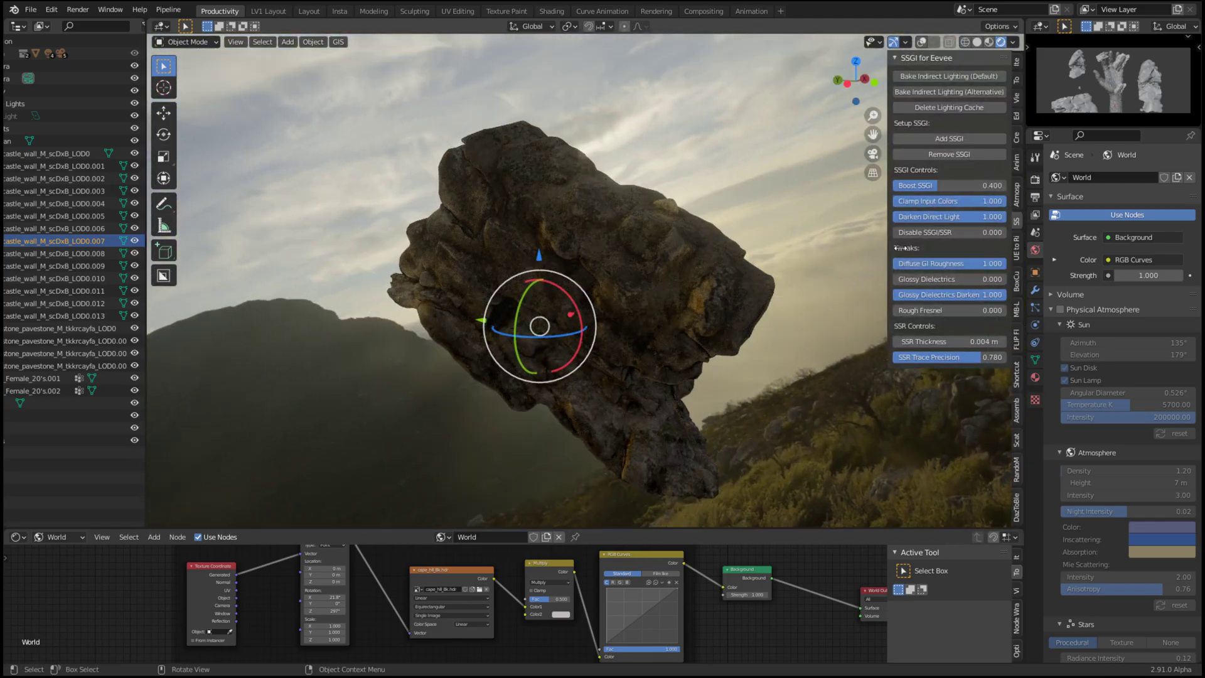
left_click(954, 159)
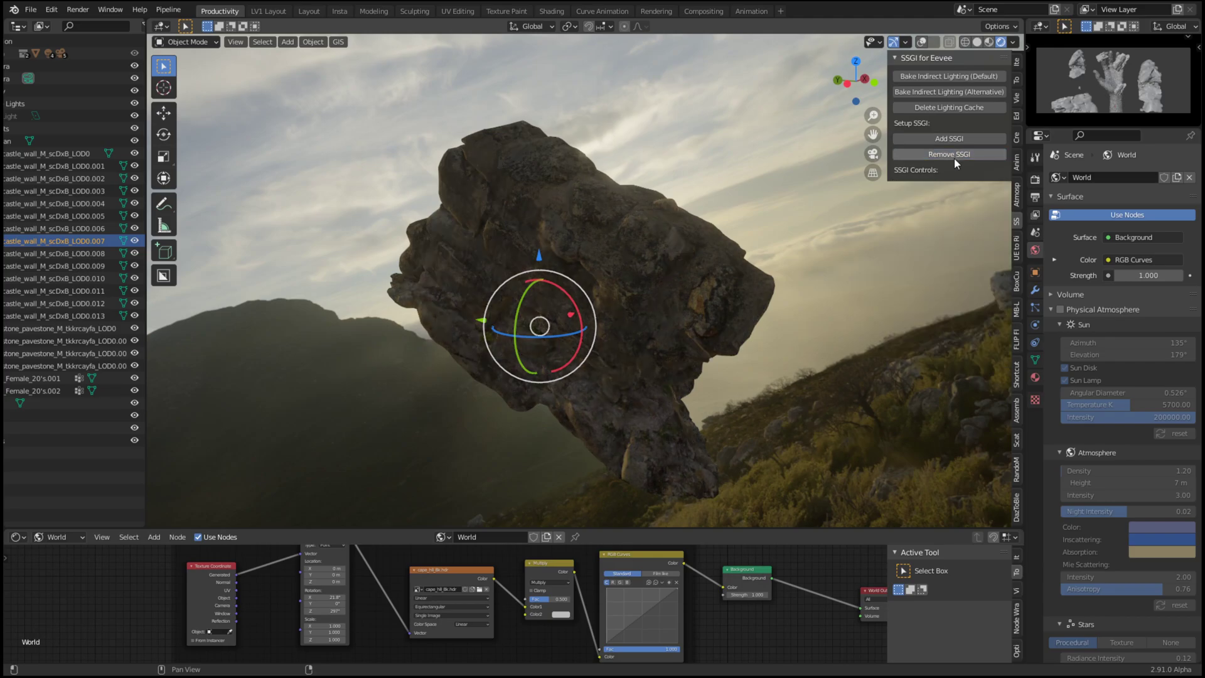
middle_click_drag(816, 214, 514, 270)
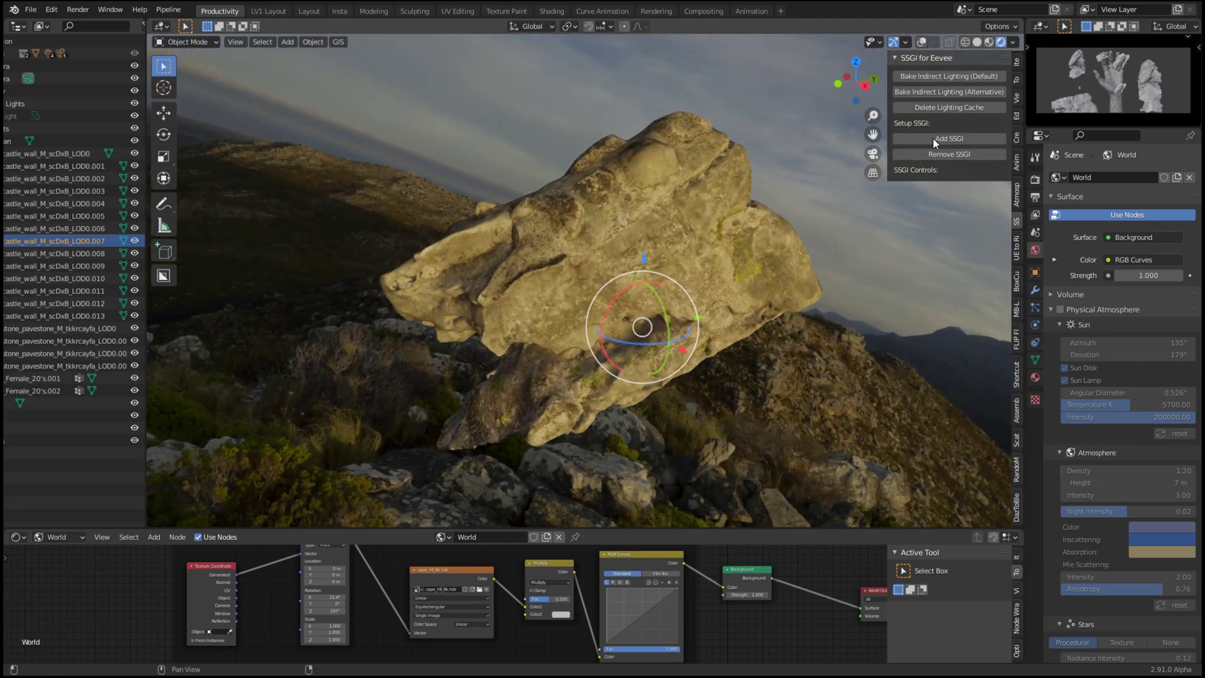
left_click(933, 138)
middle_click_drag(829, 214, 573, 239)
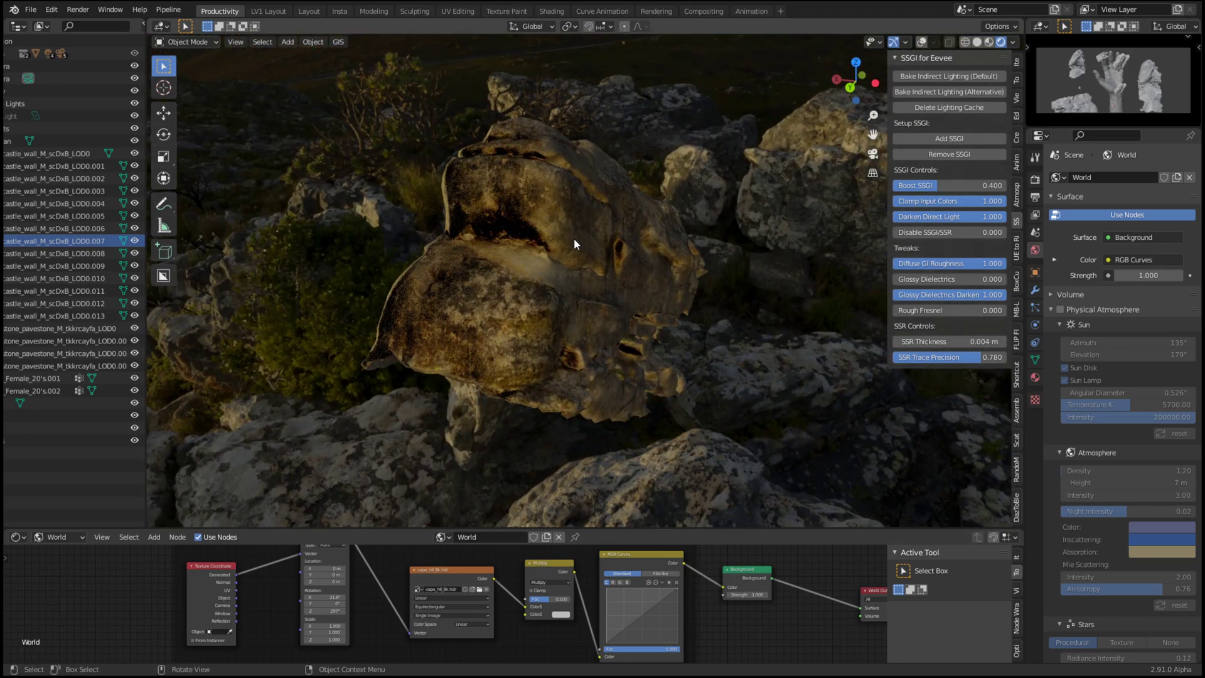
key("KP_0")
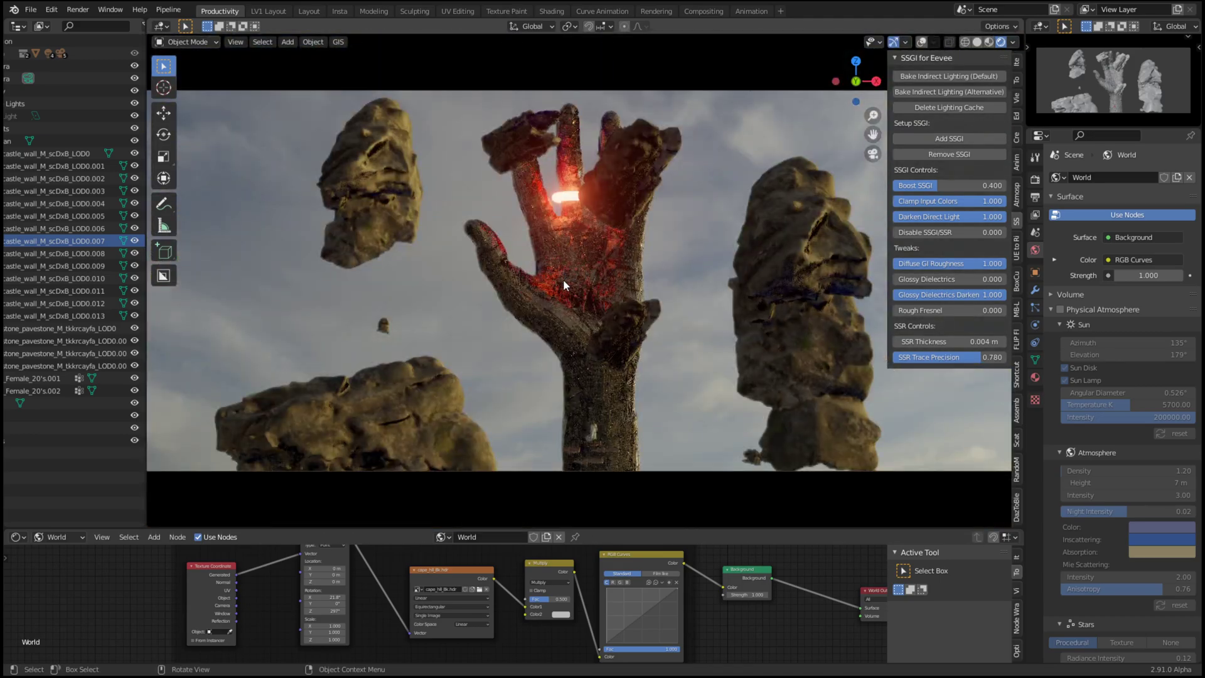
Focus on the robed figure from behind and compare the coat's shading with SSGI removed and re-added
left_click(593, 428)
key("KP_Decimal")
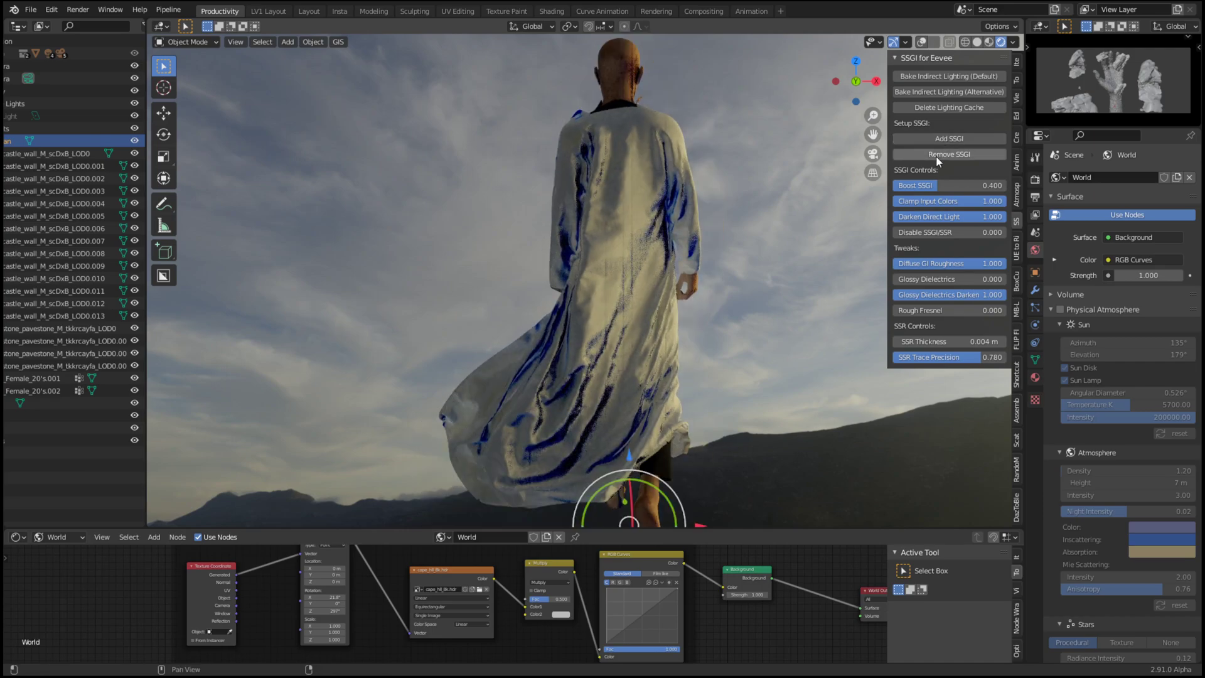
left_click(936, 156)
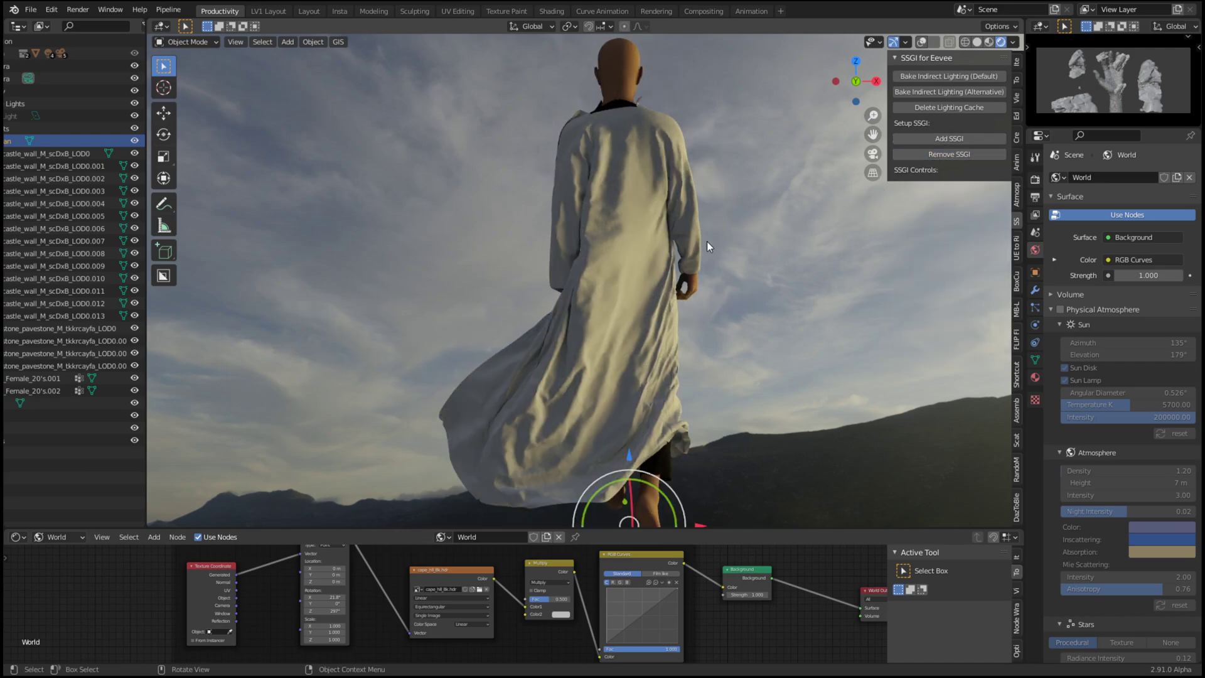
middle_click_drag(707, 241, 849, 164)
left_click(936, 139)
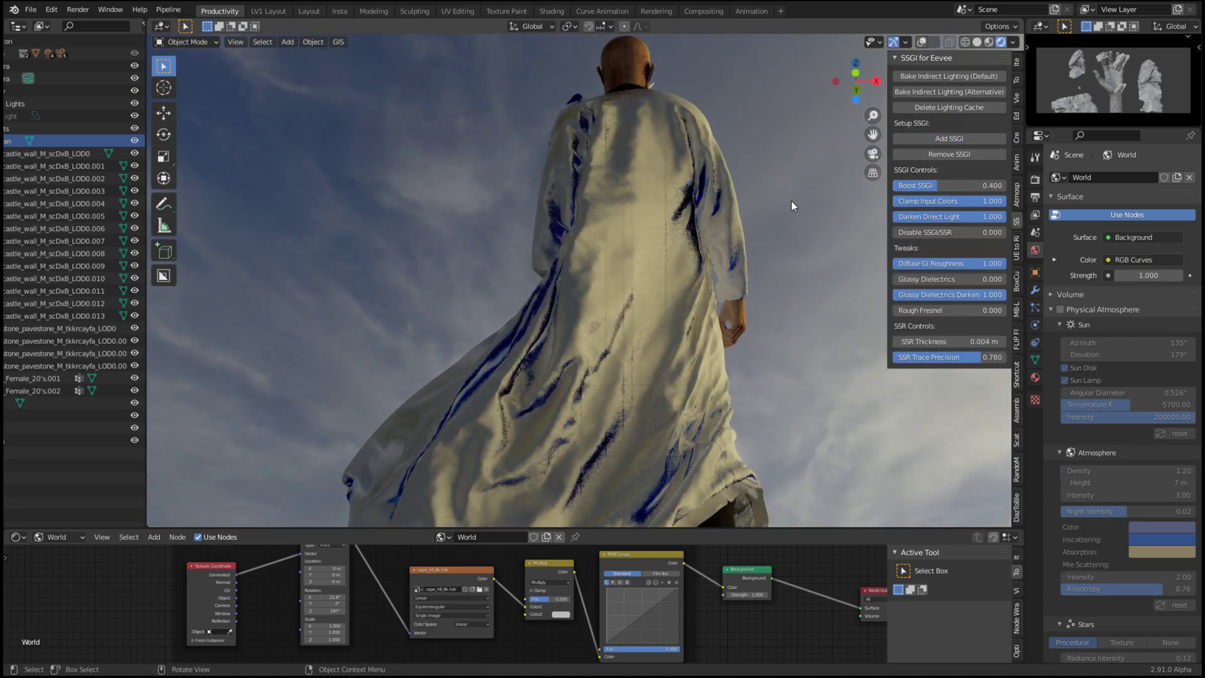
View the figure's coat from the side and compare its shading with SSGI removed and re-added
middle_click_drag(656, 240, 581, 275)
scroll(525, 299, "down", 2)
scroll(538, 299, "up", 2)
left_click(939, 155)
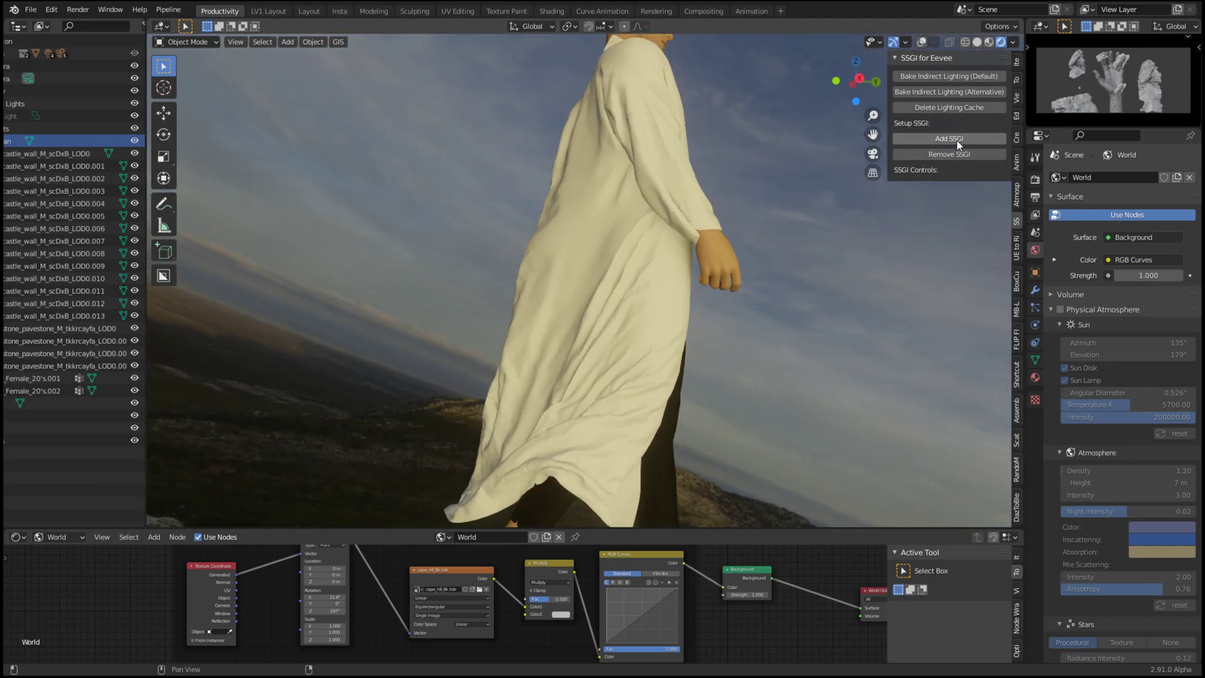
left_click(957, 138)
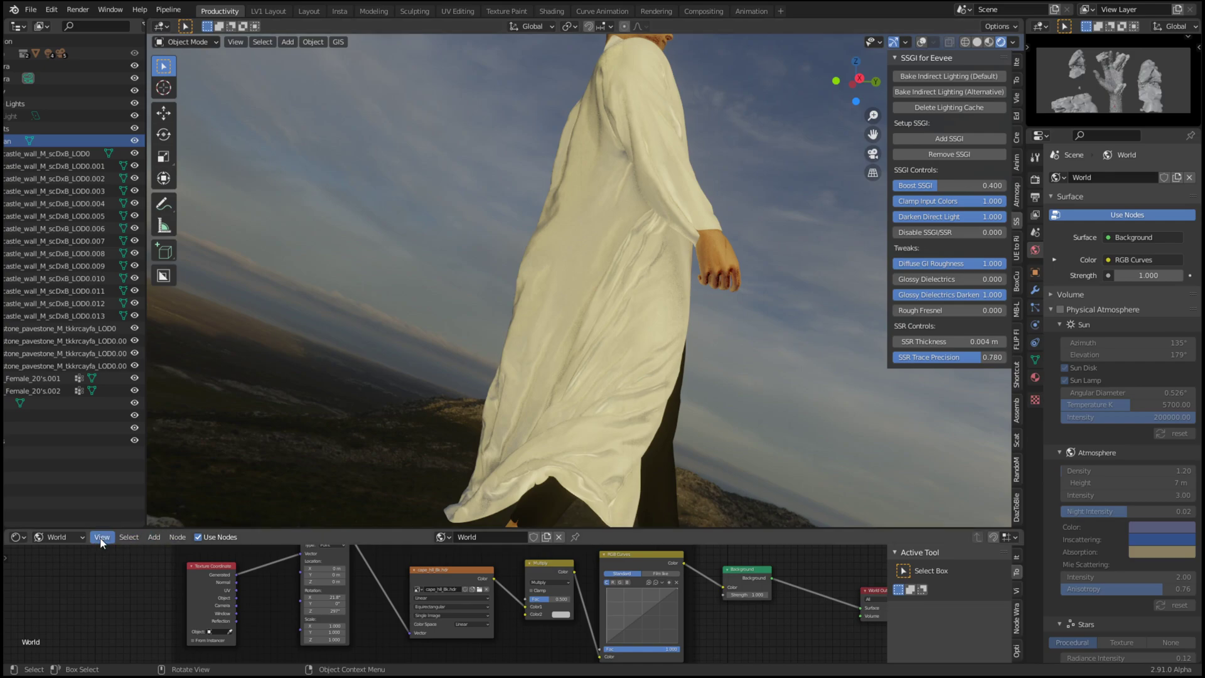
Switch the shader editor from World to Object and enter the _SSGI_Principled_ node group of the Pupils material
left_click(55, 537)
left_click(53, 548)
scroll(652, 578, "down", 1)
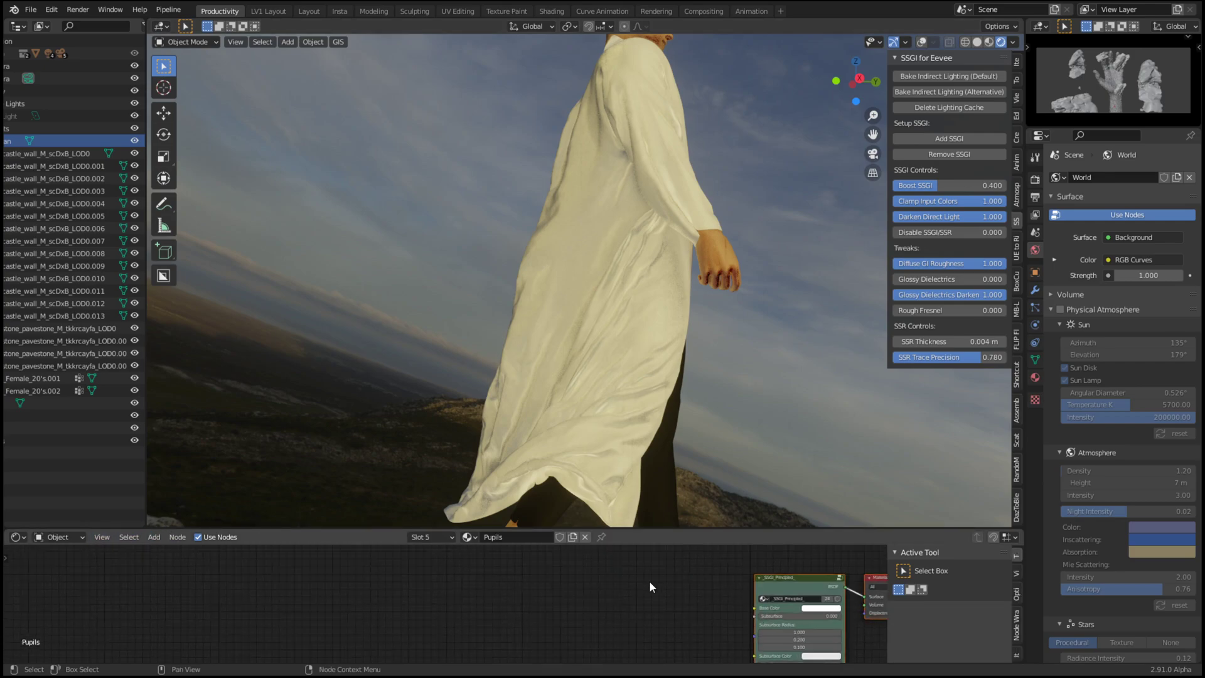
middle_click_drag(649, 581, 336, 557)
scroll(454, 577, "up", 2)
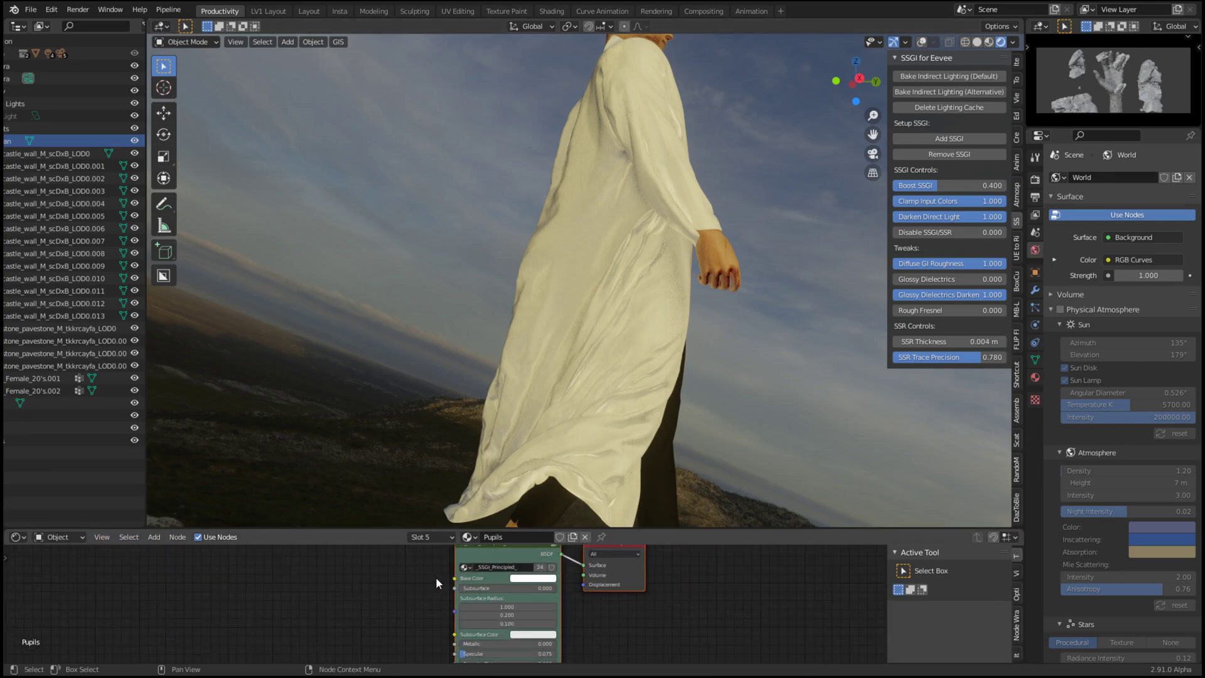
scroll(530, 573, "down", 1)
left_click(537, 552)
scroll(519, 578, "down", 15)
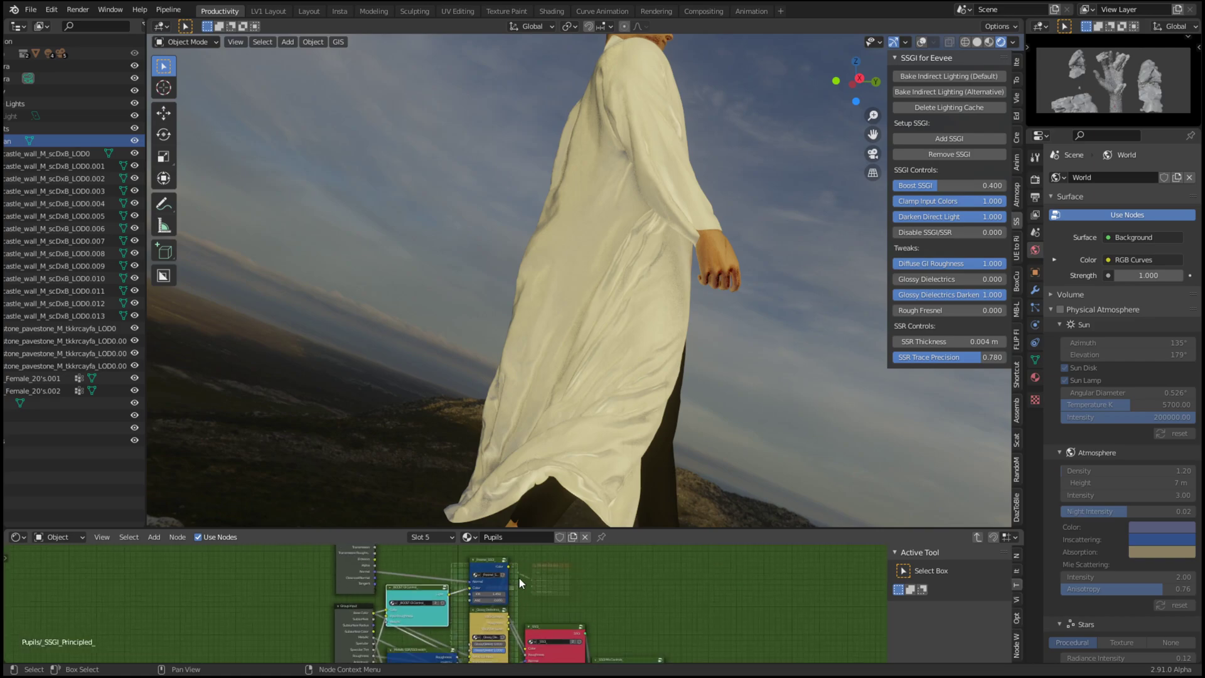
Enlarge the node editor area and examine the nodes inside the _SSGI_Principled_ group
middle_click_drag(520, 604, 553, 540)
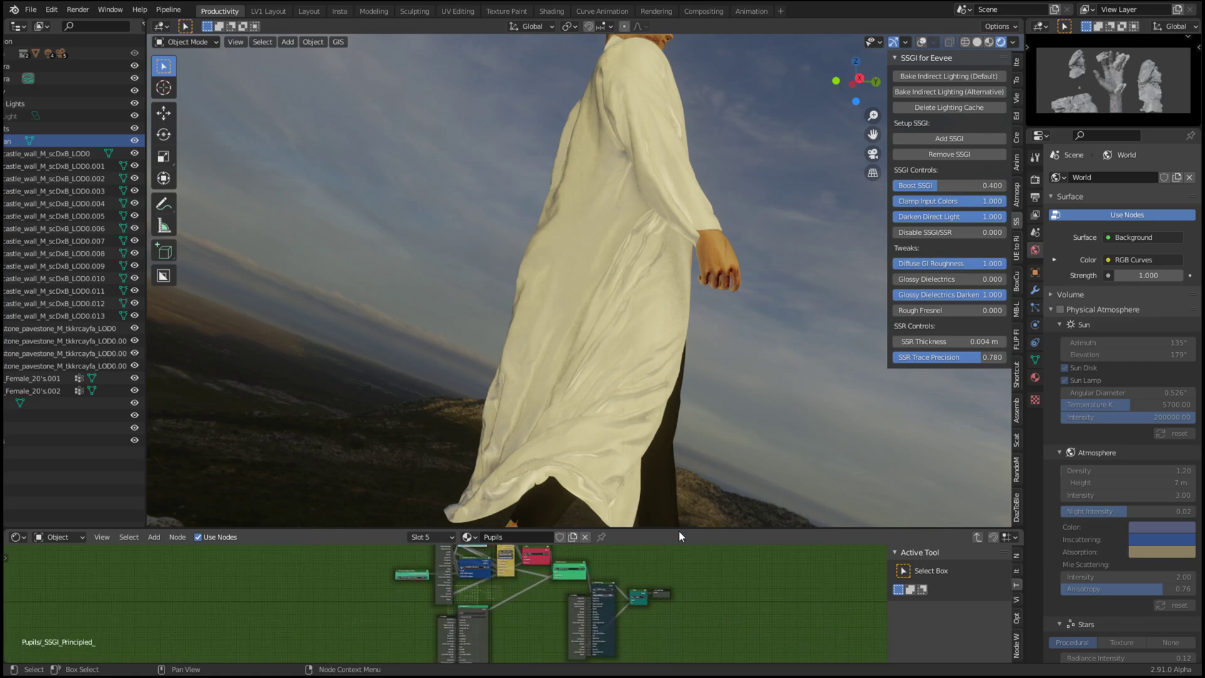
left_click_drag(680, 530, 680, 263)
scroll(471, 442, "up", 2)
scroll(471, 442, "up", 12)
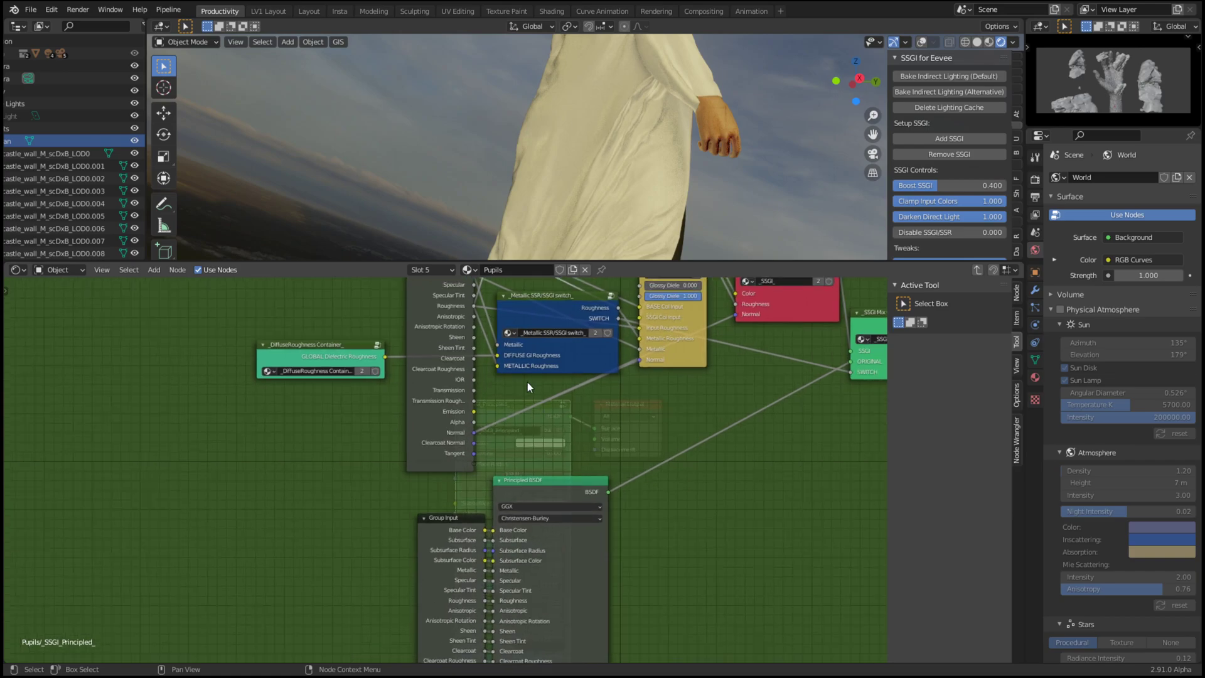
Finish examining the _SSGI_Principled_ nodes, shrink the node editor to enlarge the 3D viewport, and return to the camera view
middle_click_drag(527, 382, 409, 298)
middle_click_drag(575, 342, 413, 530)
middle_click_drag(440, 405, 563, 530)
left_click_drag(667, 277, 668, 608)
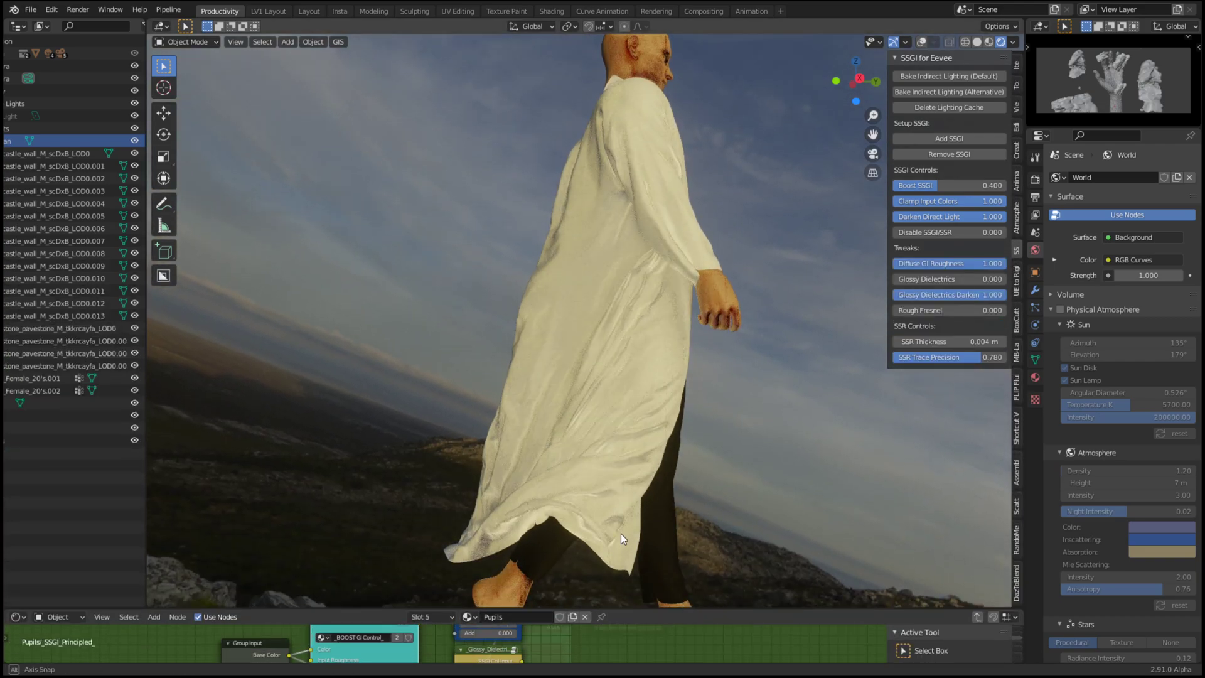
middle_click_drag(622, 535, 671, 497)
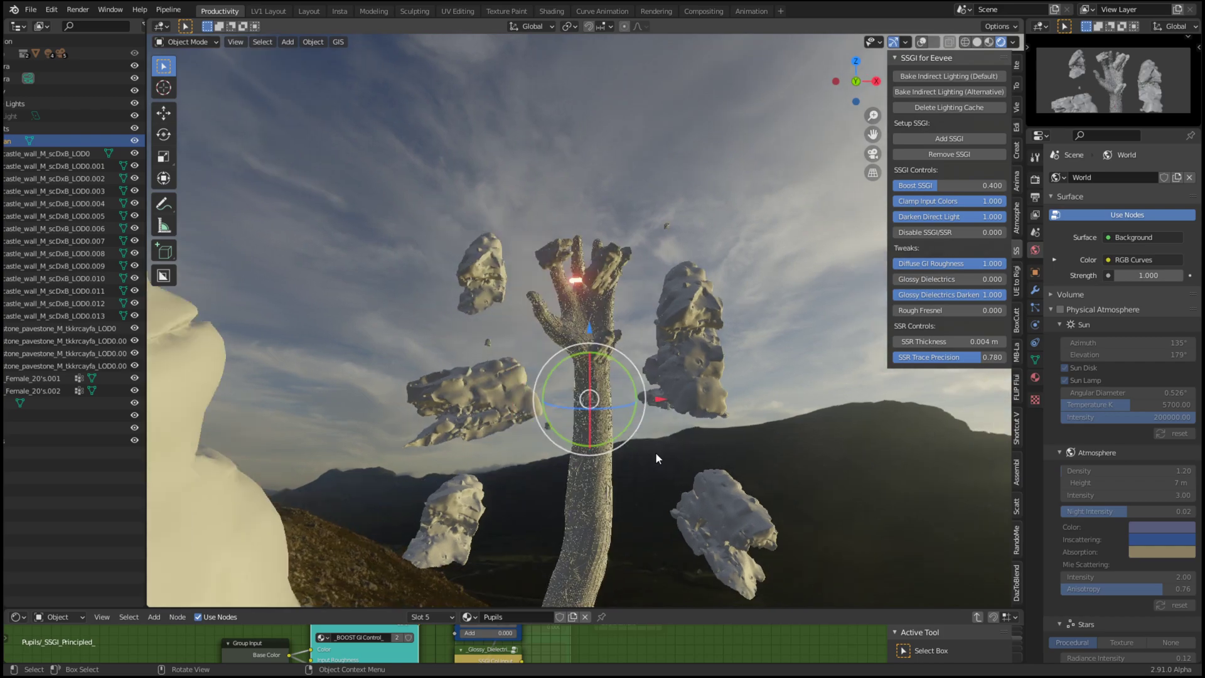
key("KP_0")
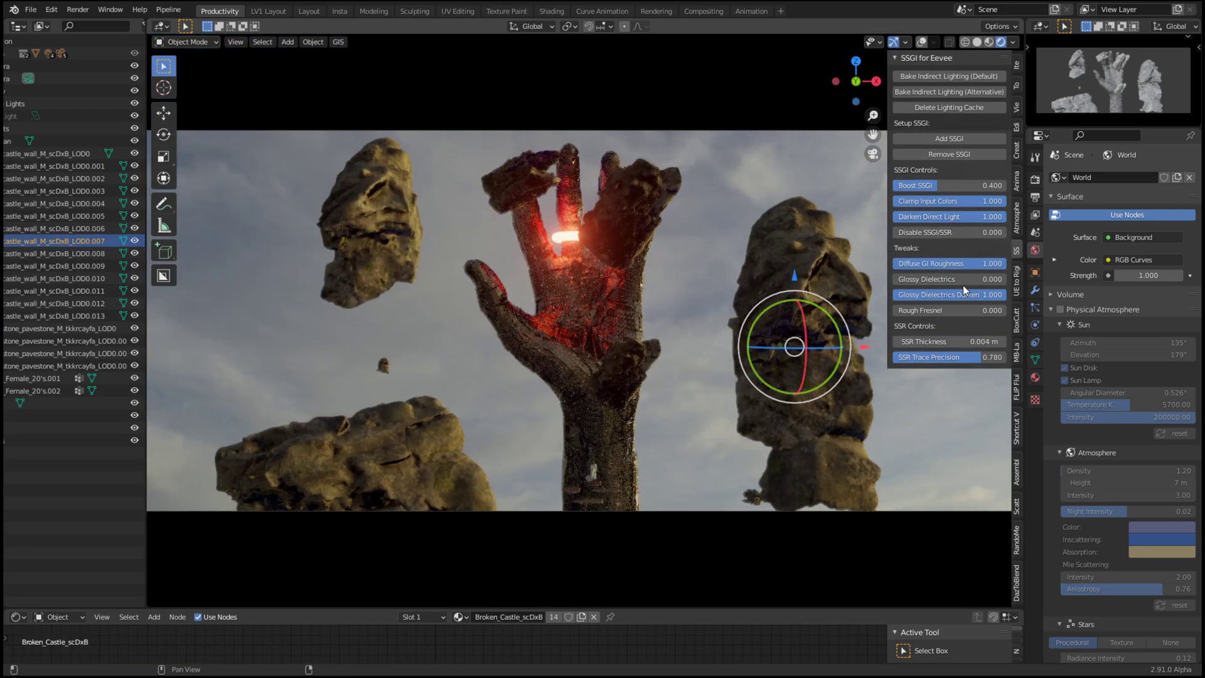
Try the Disable SSGI/SSR control, return it to 0.000, and leave no rock selected
left_click_drag(925, 235, 894, 232)
left_click(647, 388)
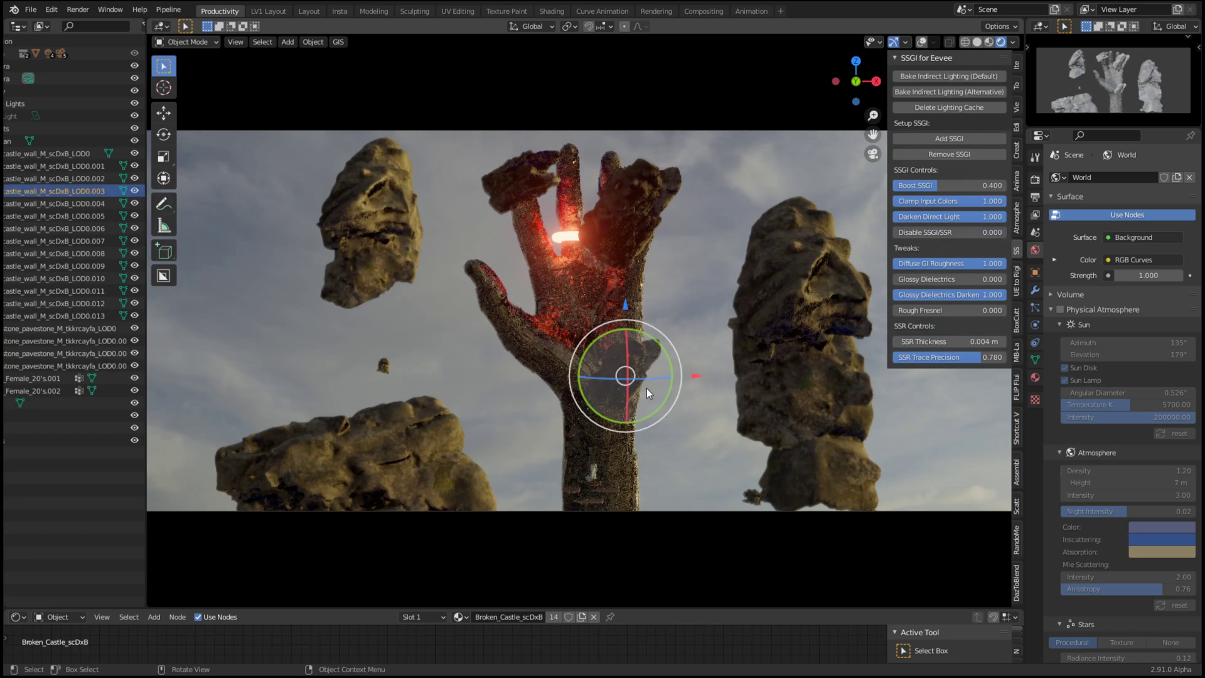
left_click(672, 431)
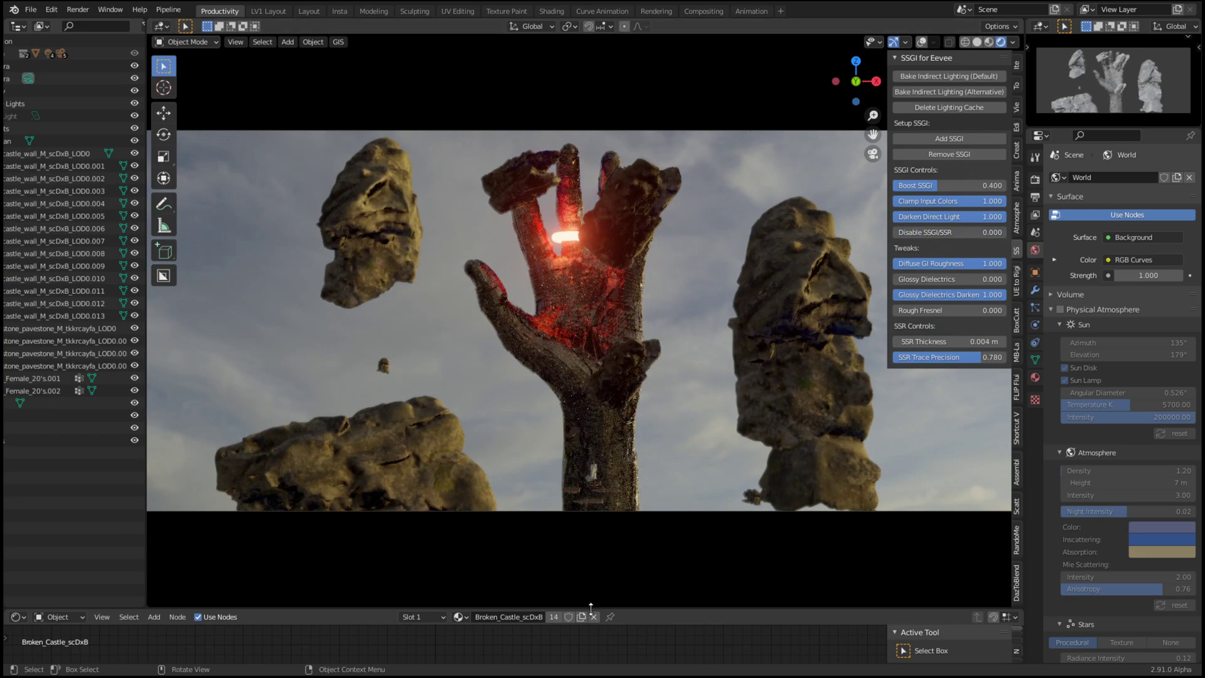
Enlarge the shader editor area and switch it from Object to World
left_click_drag(591, 607, 593, 540)
scroll(312, 613, "down", 1)
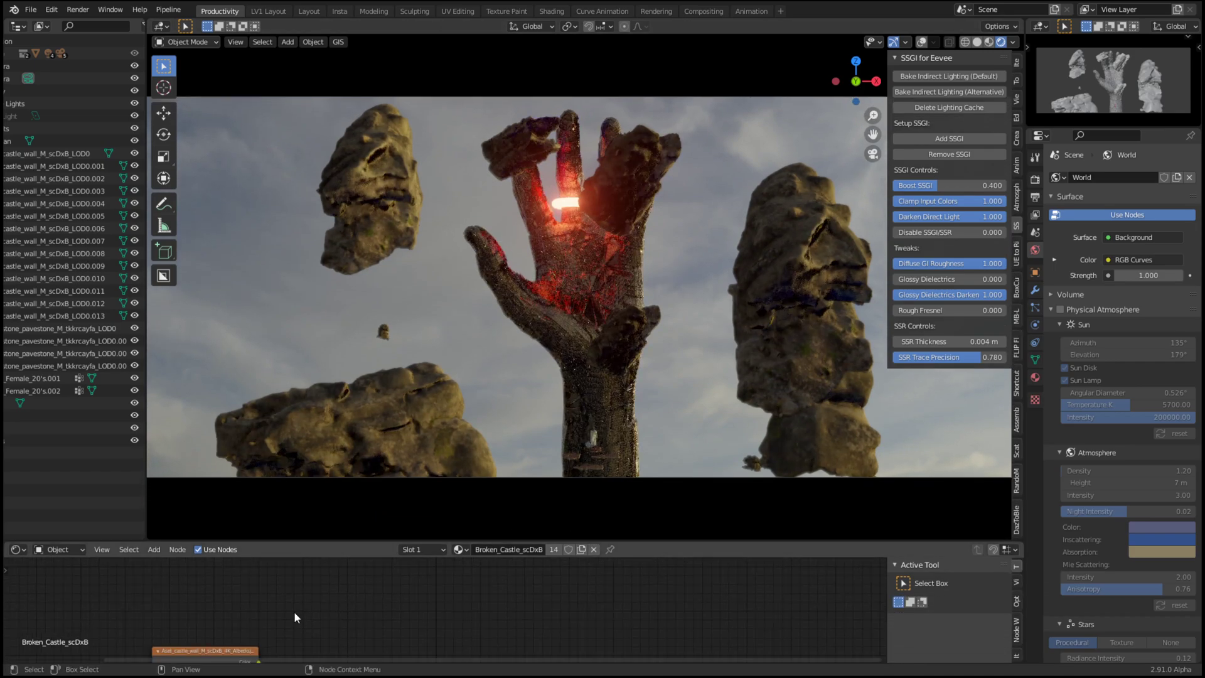
left_click(47, 552)
left_click(62, 575)
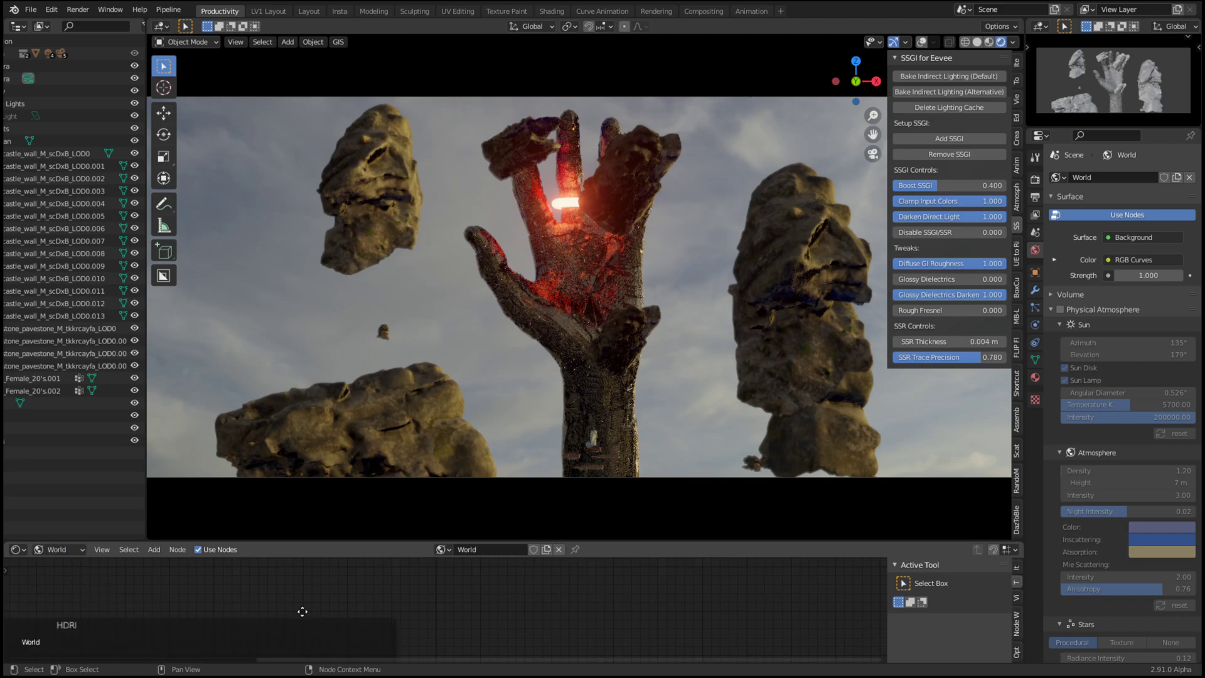
Rotate the cape_hill HDRI around the Z axis in the world's Mapping node
middle_click_drag(295, 608, 387, 536)
middle_click_drag(251, 659, 675, 657)
left_click_drag(443, 643, 704, 642)
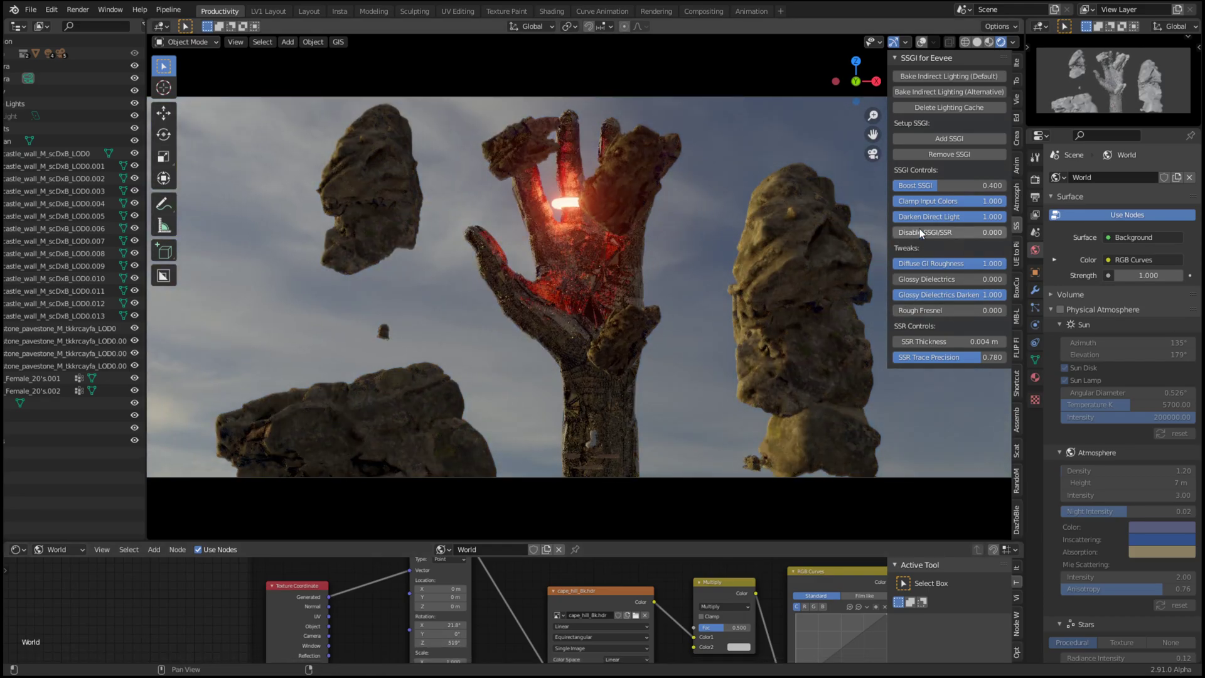
Remove and re-add SSGI twice to compare the red glow on the hand from the camera view
left_click(963, 156)
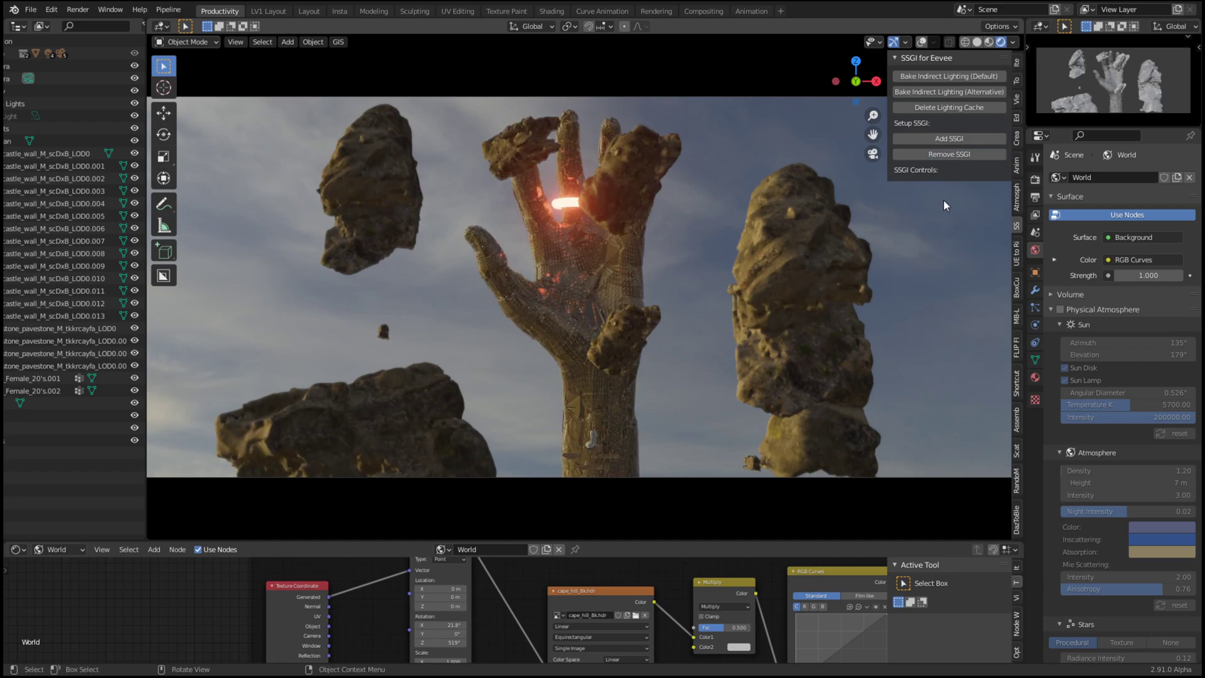
left_click(960, 142)
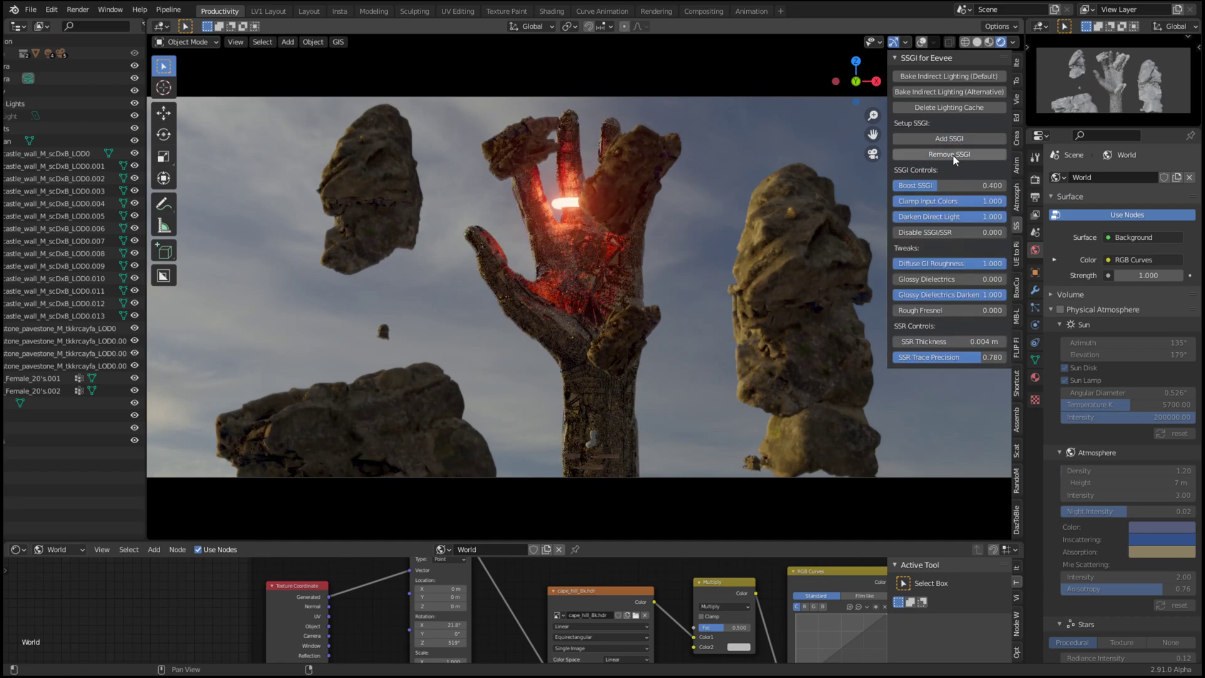
left_click(953, 156)
left_click(958, 141)
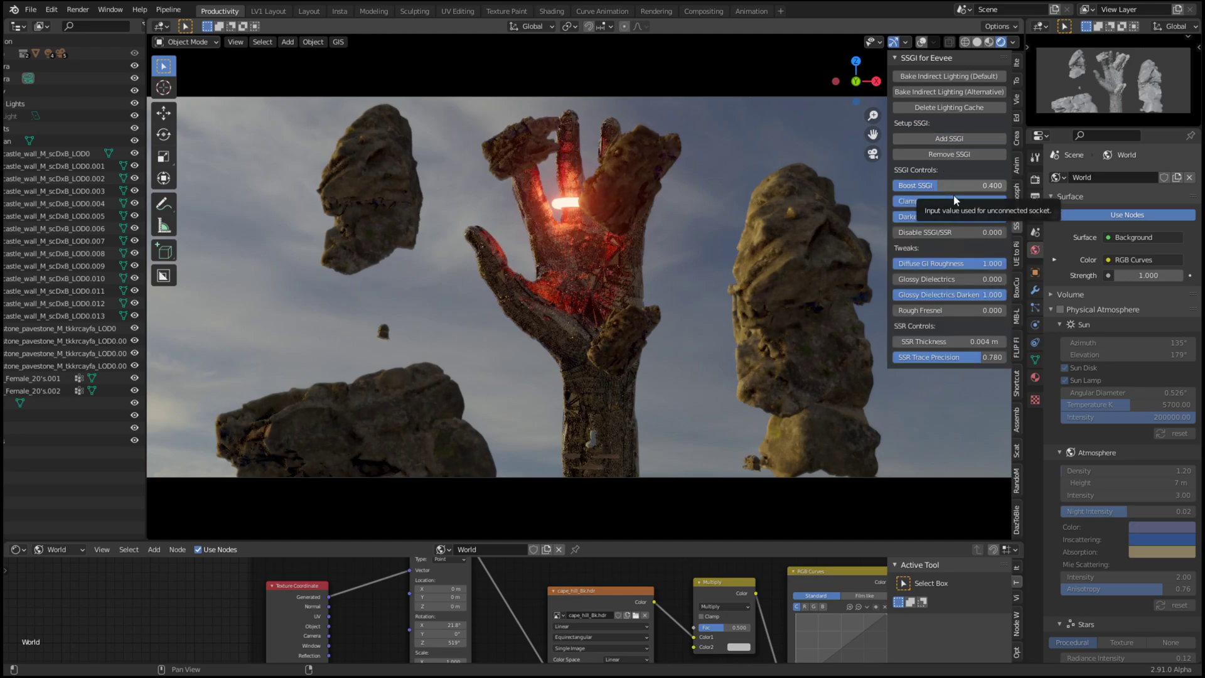
Raise Boost SSGI to 1.000 to see its effect on the hand, and undo the change
left_click_drag(935, 186, 1005, 186)
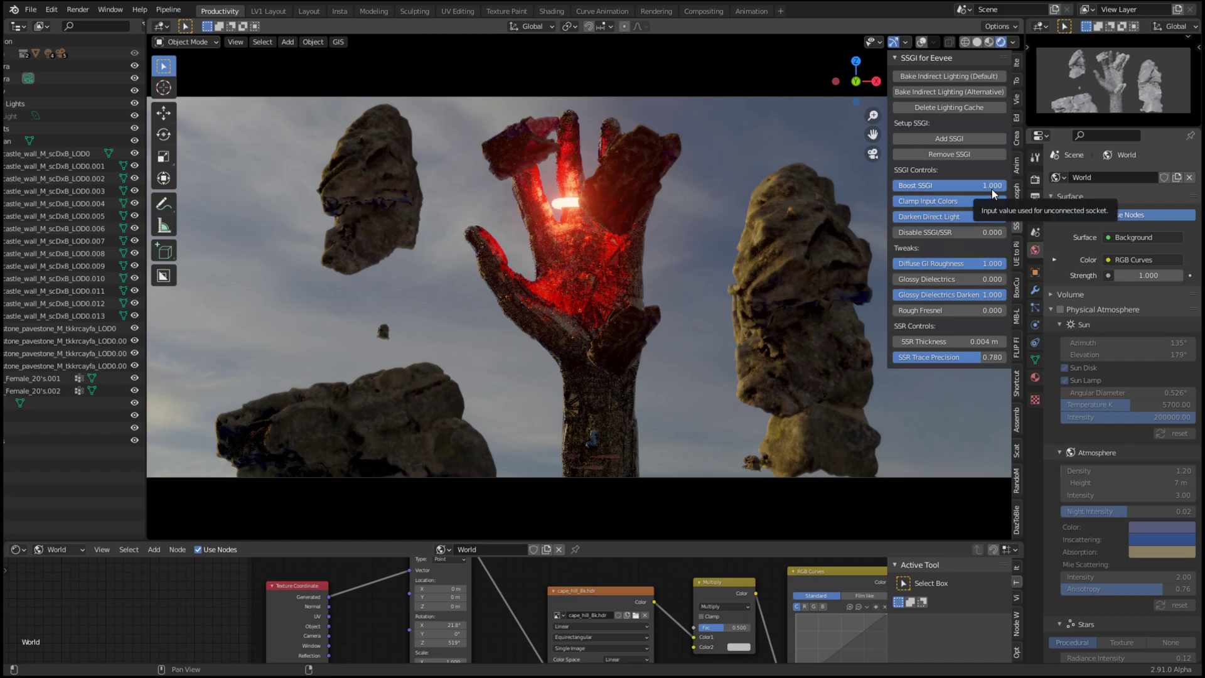
key("ctrl+z")
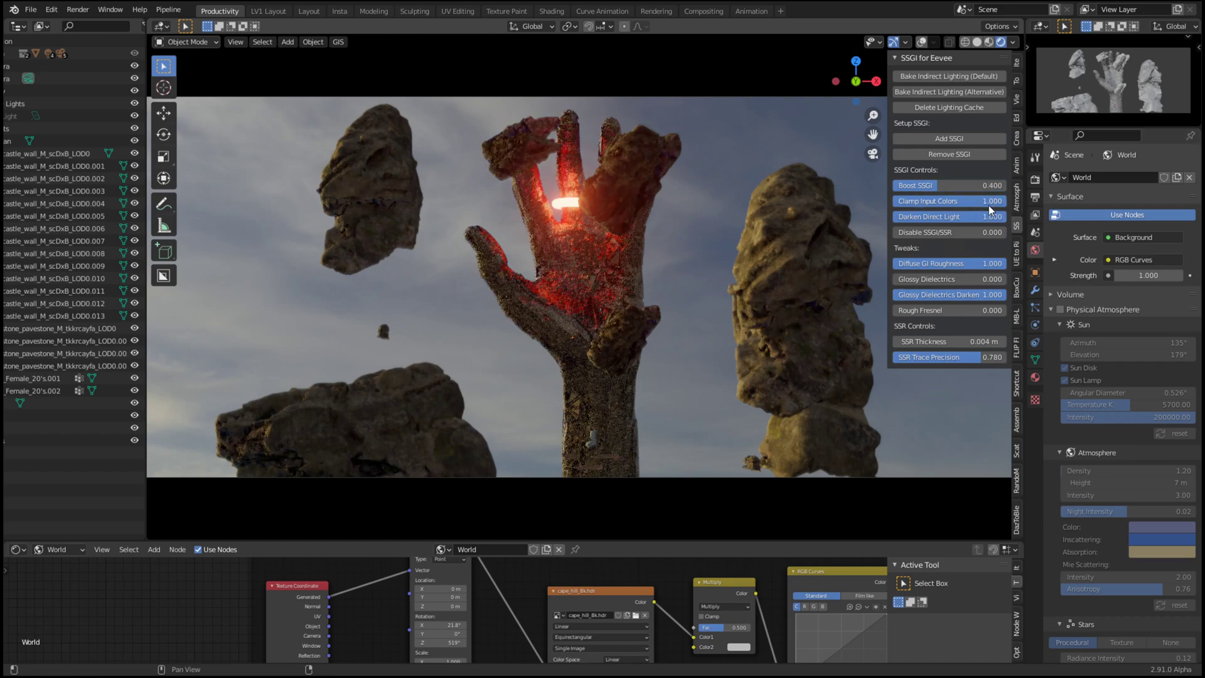
Try the Clamp Input Colors, Darken Direct Light and Disable SSGI/SSR controls, leaving them at 1.000, 1.000 and 0.000
mouse_move(989, 201)
left_mouse_down()
mouse_move(892, 201)
mouse_move(1006, 201)
mouse_move(892, 217)
mouse_move(1005, 216)
left_mouse_up()
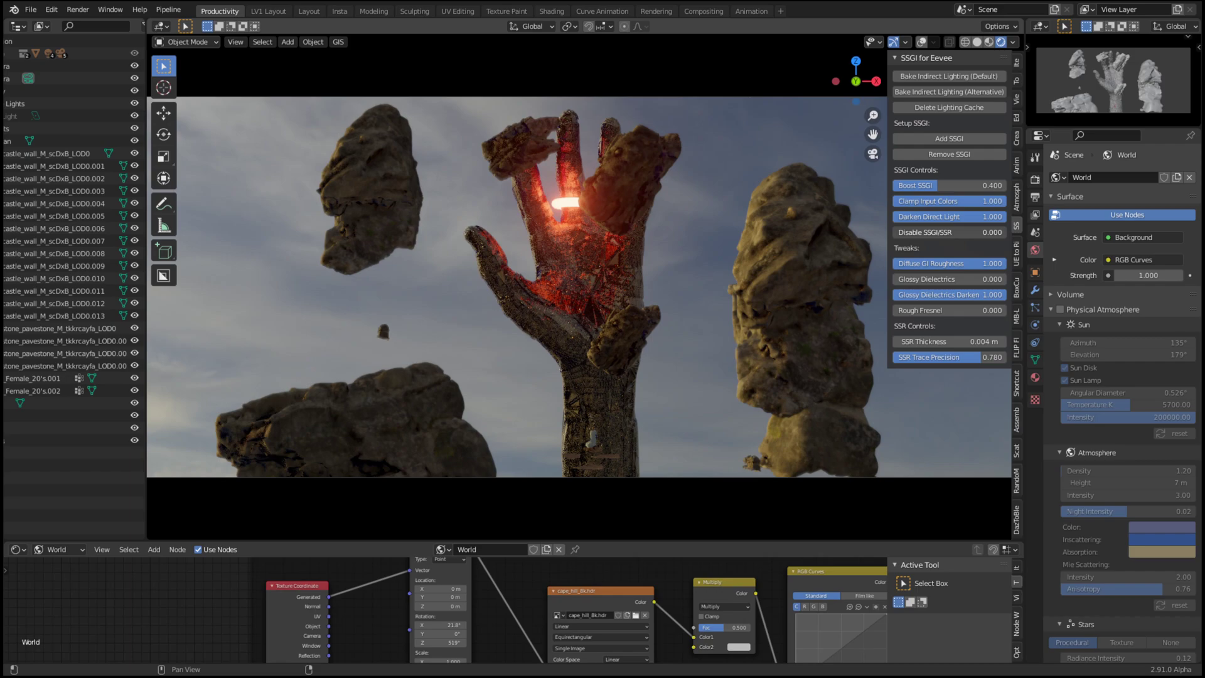
mouse_move(904, 232)
left_mouse_down()
mouse_move(1005, 232)
mouse_move(895, 232)
left_mouse_up()
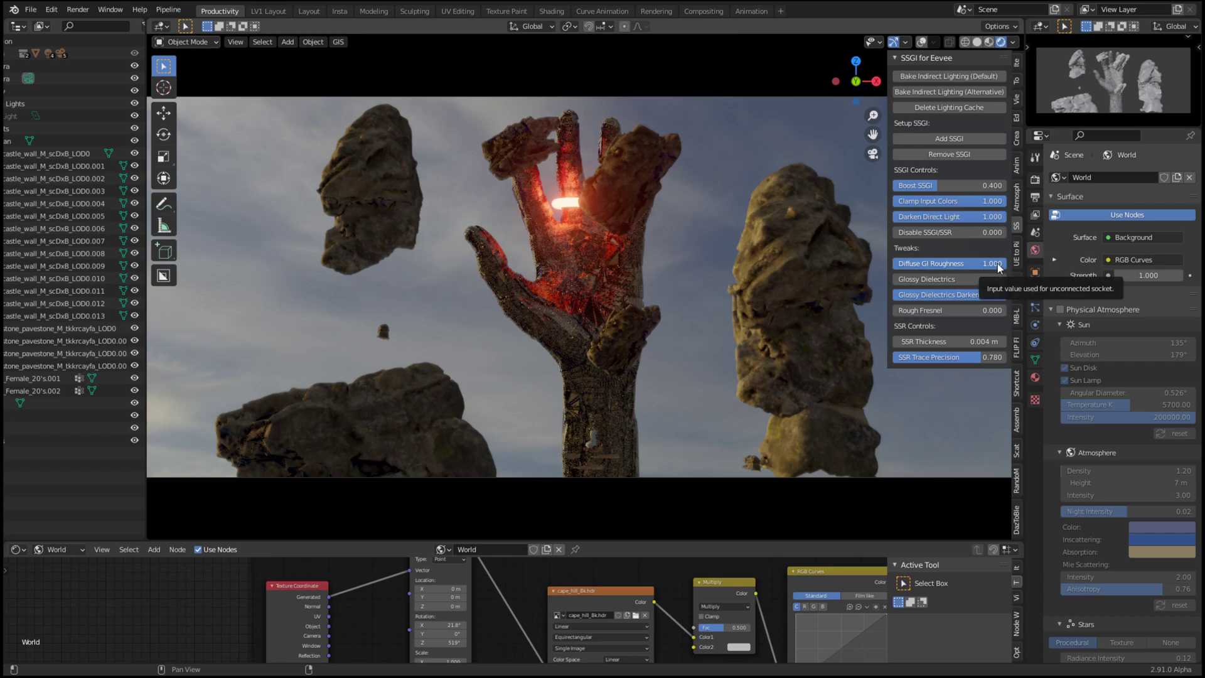
Isolate the large rock beside the hand, compare its shading with Diffuse GI Roughness at 0.000 and back at 1.000, and exit local view
mouse_move(997, 268)
left_mouse_down()
mouse_move(894, 268)
mouse_move(998, 266)
left_mouse_up()
left_click(795, 299)
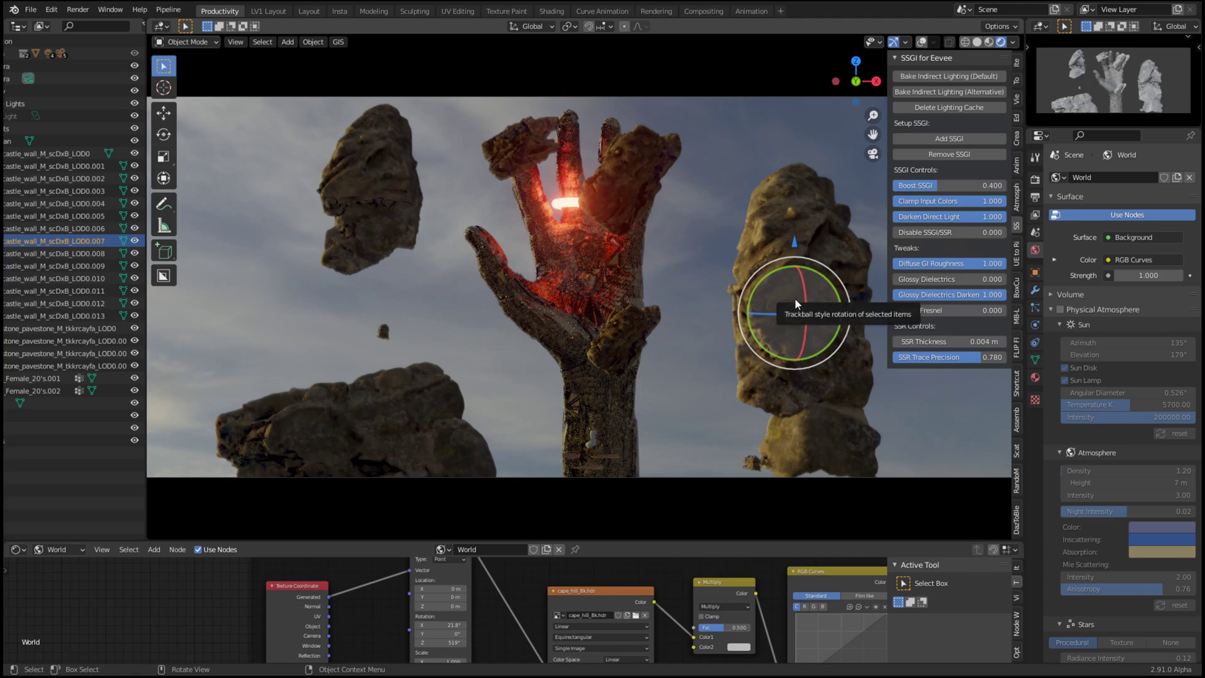
key("KP_Divide")
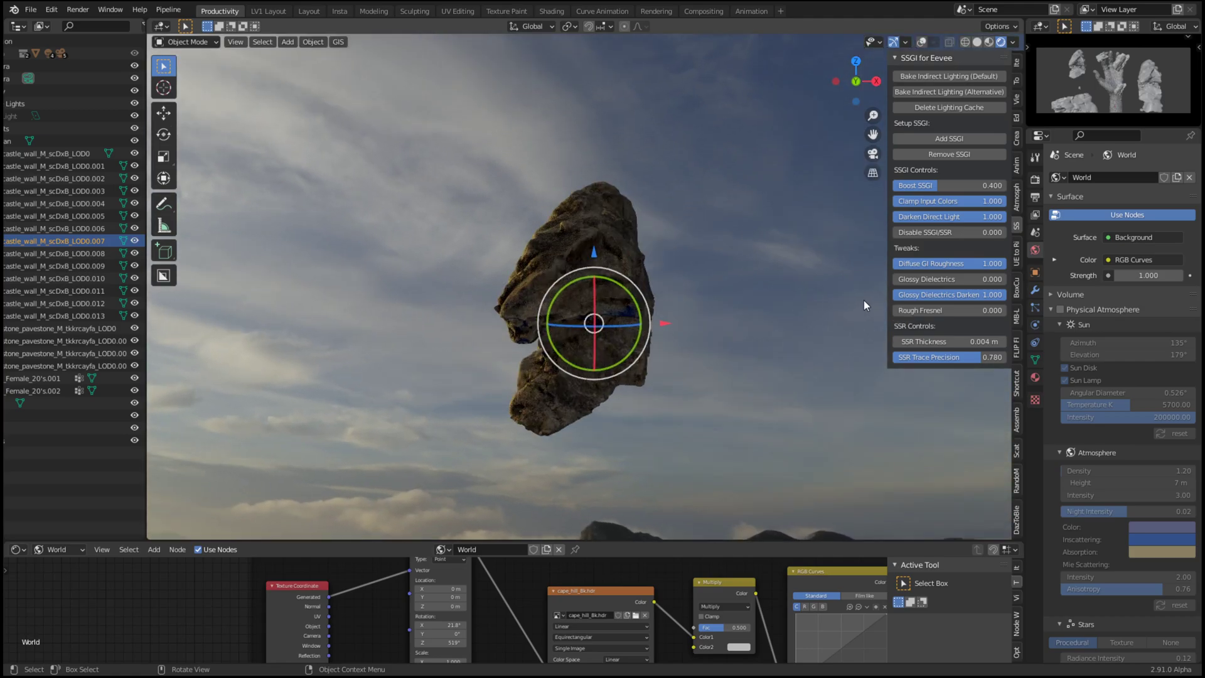
left_click(814, 286)
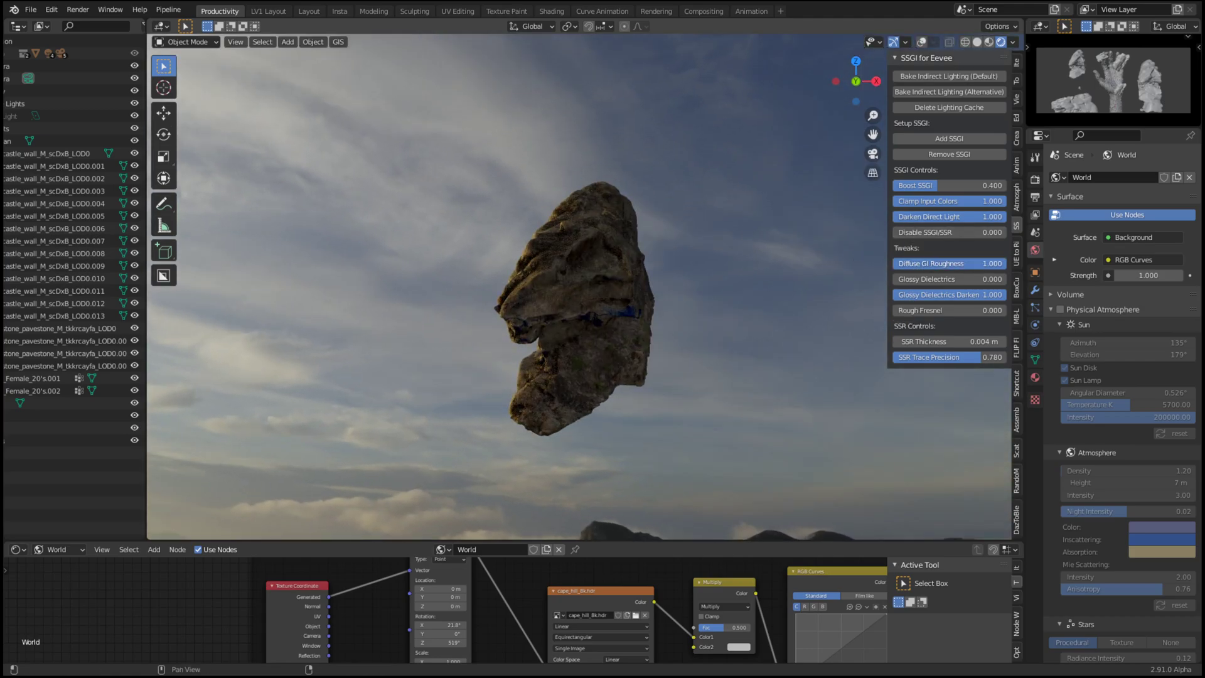
left_click_drag(980, 264, 895, 263)
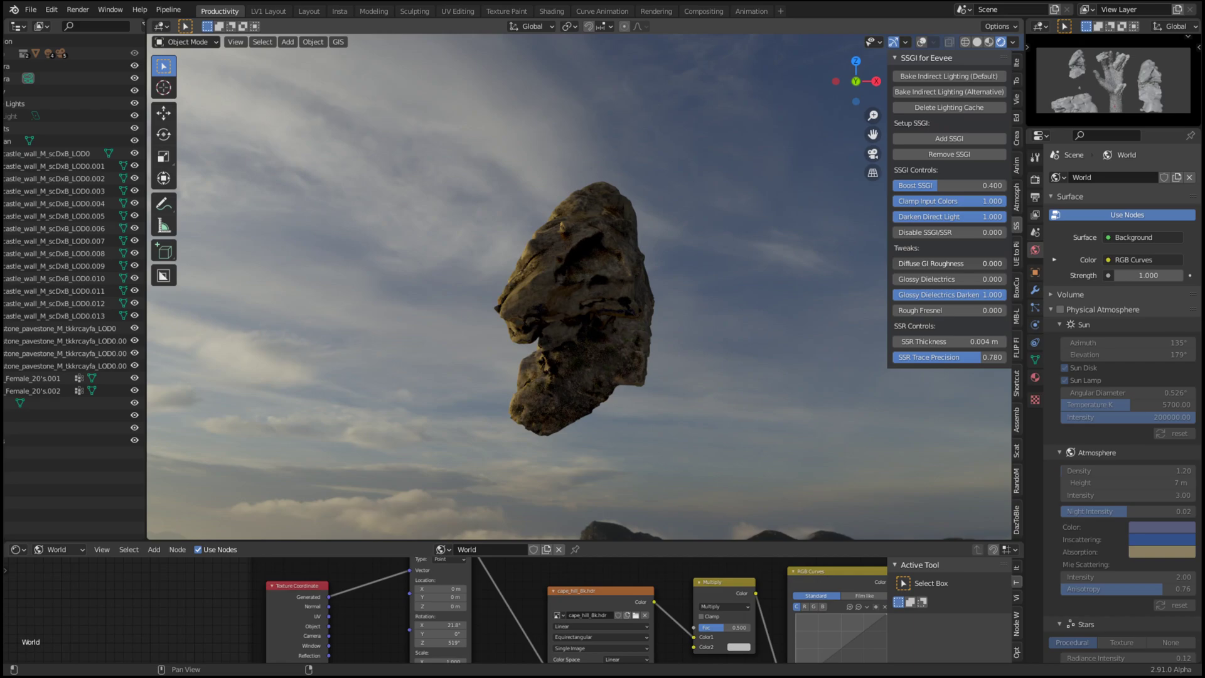
mouse_move(904, 264)
left_mouse_down()
mouse_move(985, 264)
mouse_move(989, 279)
mouse_move(1008, 279)
mouse_move(895, 279)
left_mouse_up()
key("slash")
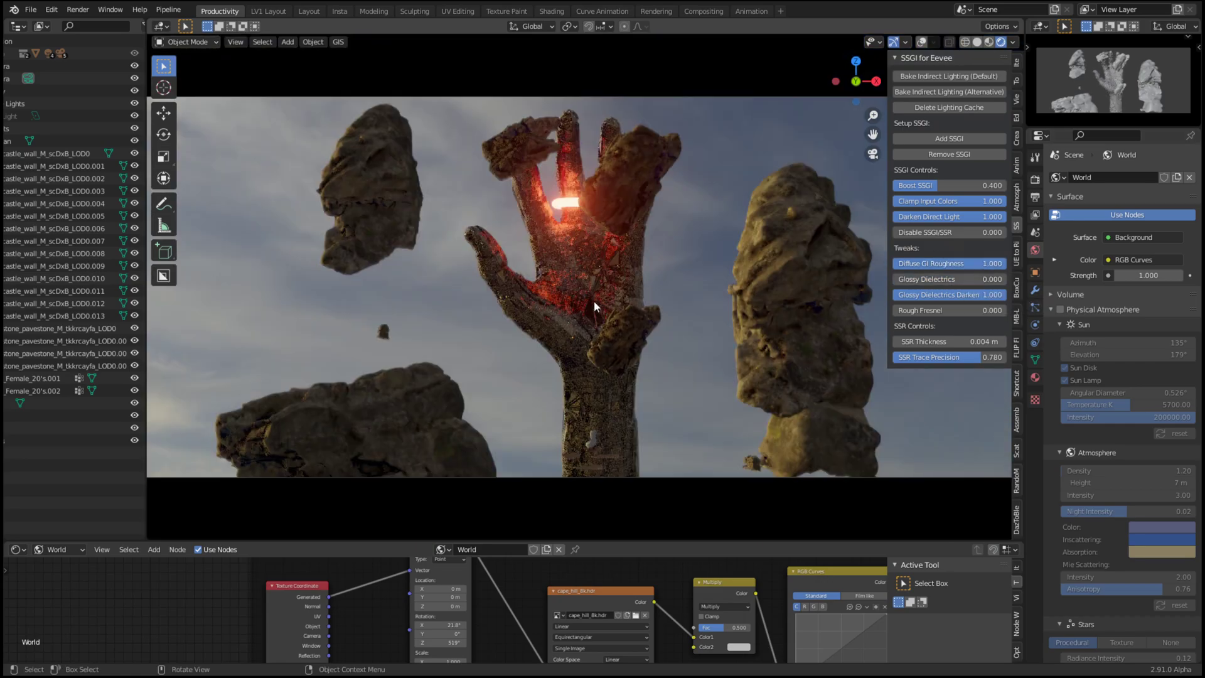
Try Glossy Dielectrics Darken on the isolated hand and Rough Fresnel in the full scene, leaving them at 1.000 and 0.000
left_click(595, 294)
key("slash")
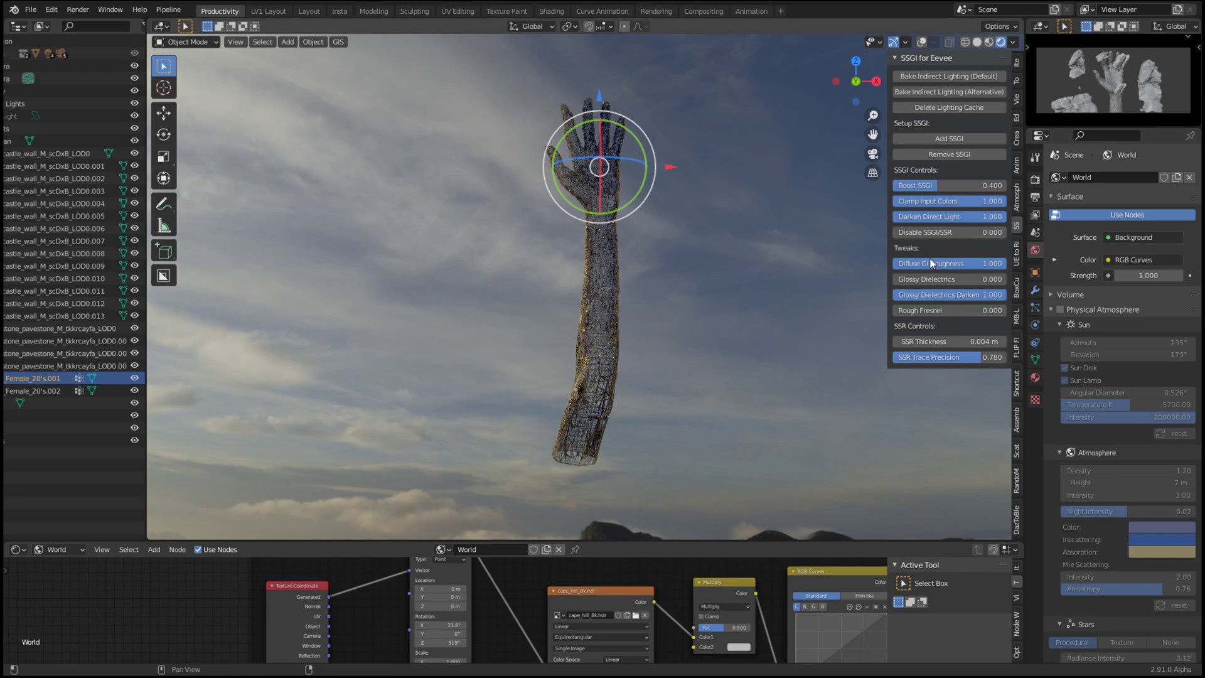
left_click_drag(948, 296, 1008, 295)
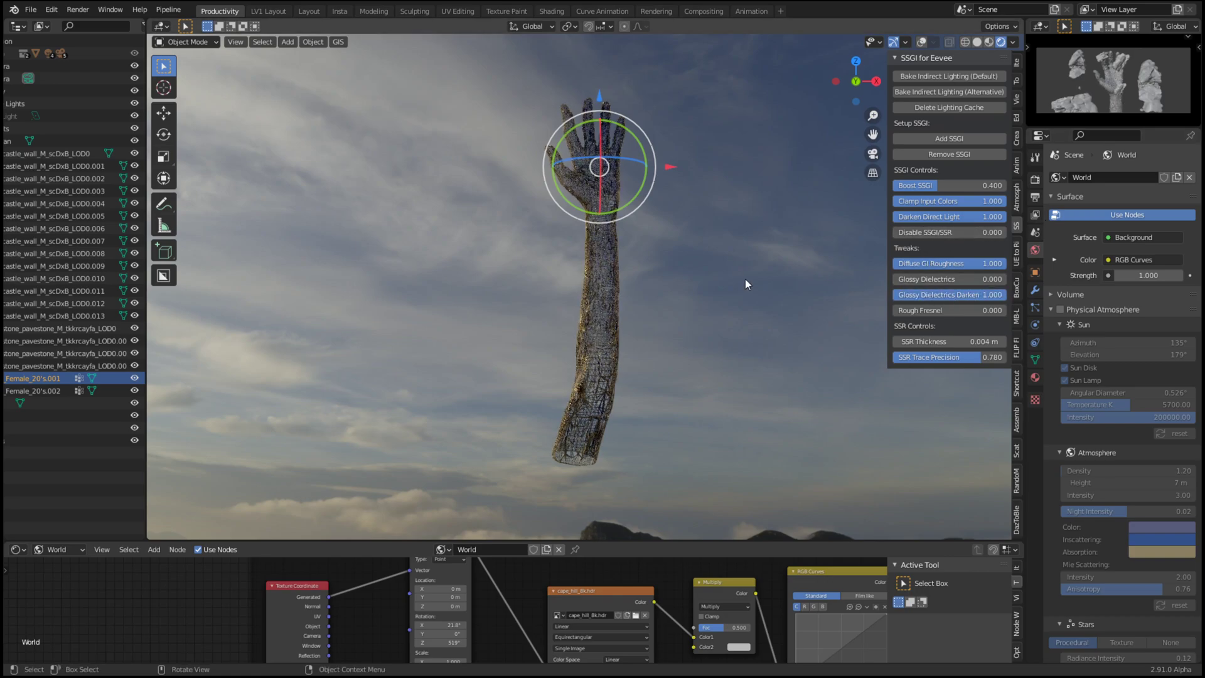
key("KP_Divide")
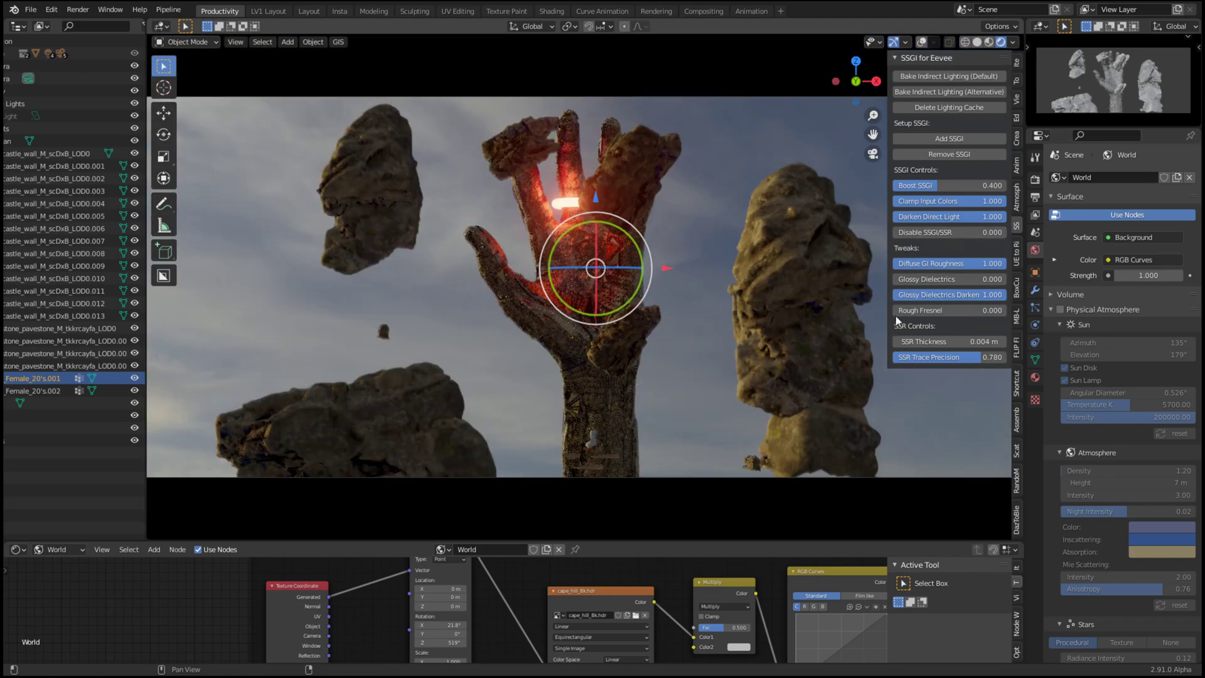
mouse_move(909, 310)
left_mouse_down()
mouse_move(1008, 311)
mouse_move(898, 311)
left_mouse_up()
View the giant hand from below at an angle and compare its lighting with SSGI removed and re-added
middle_click_drag(627, 348, 592, 356)
left_click(676, 434)
scroll(602, 388, "down", 1)
scroll(599, 388, "up", 1)
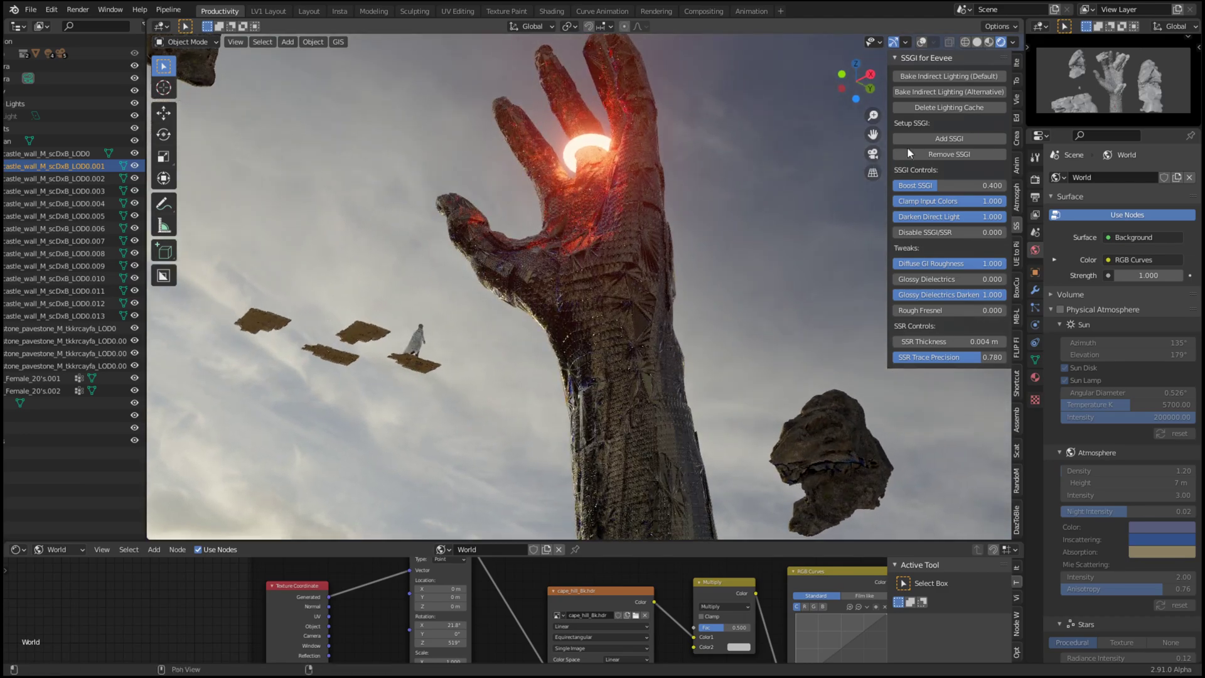
left_click(939, 153)
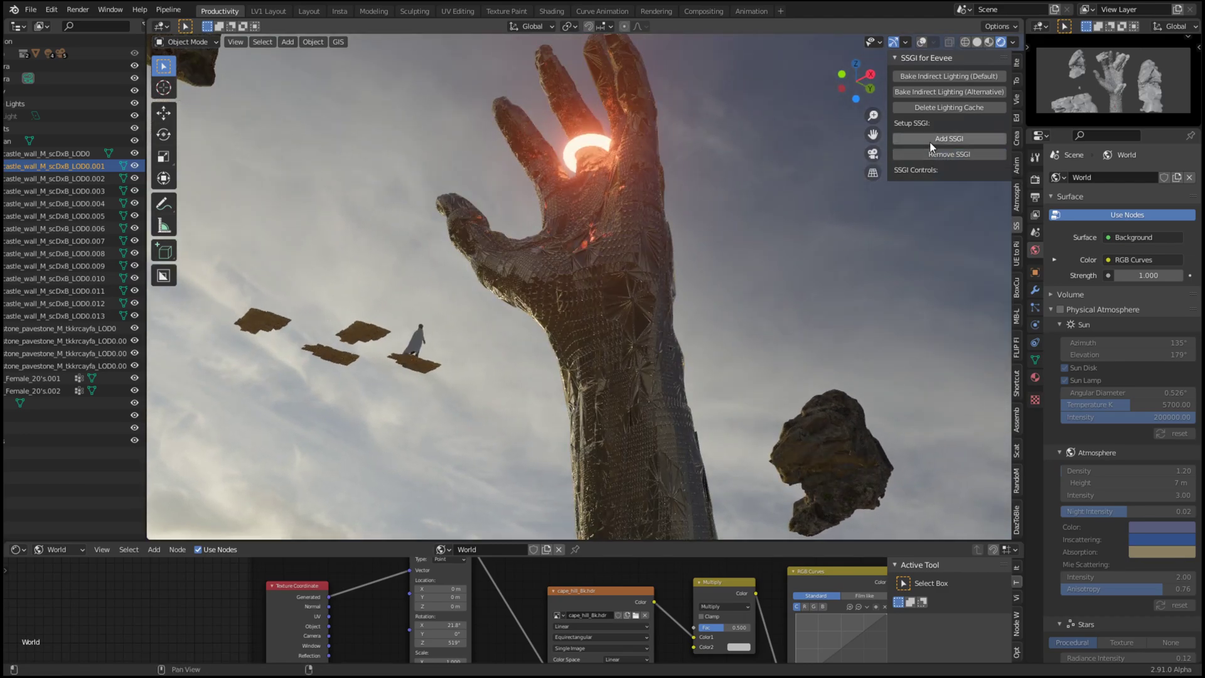
left_click(936, 140)
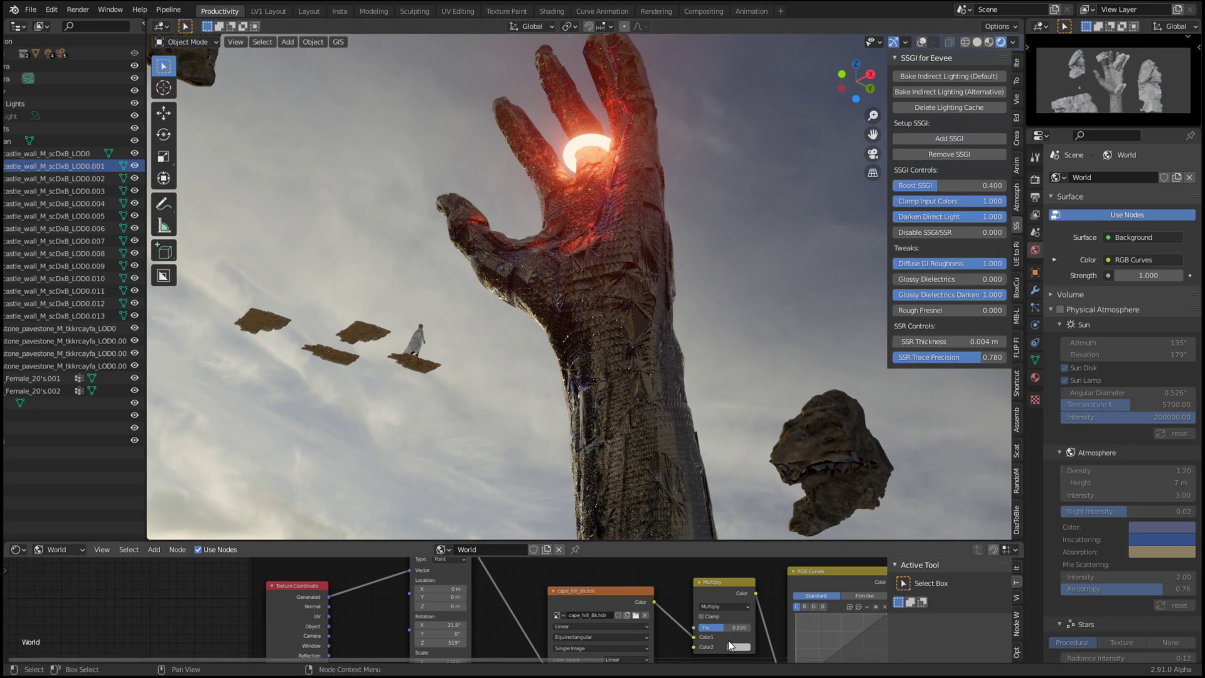
Rotate the world HDRI around Z until bright cloudy sky lies behind the hand in the camera view
middle_click_drag(568, 450, 564, 442)
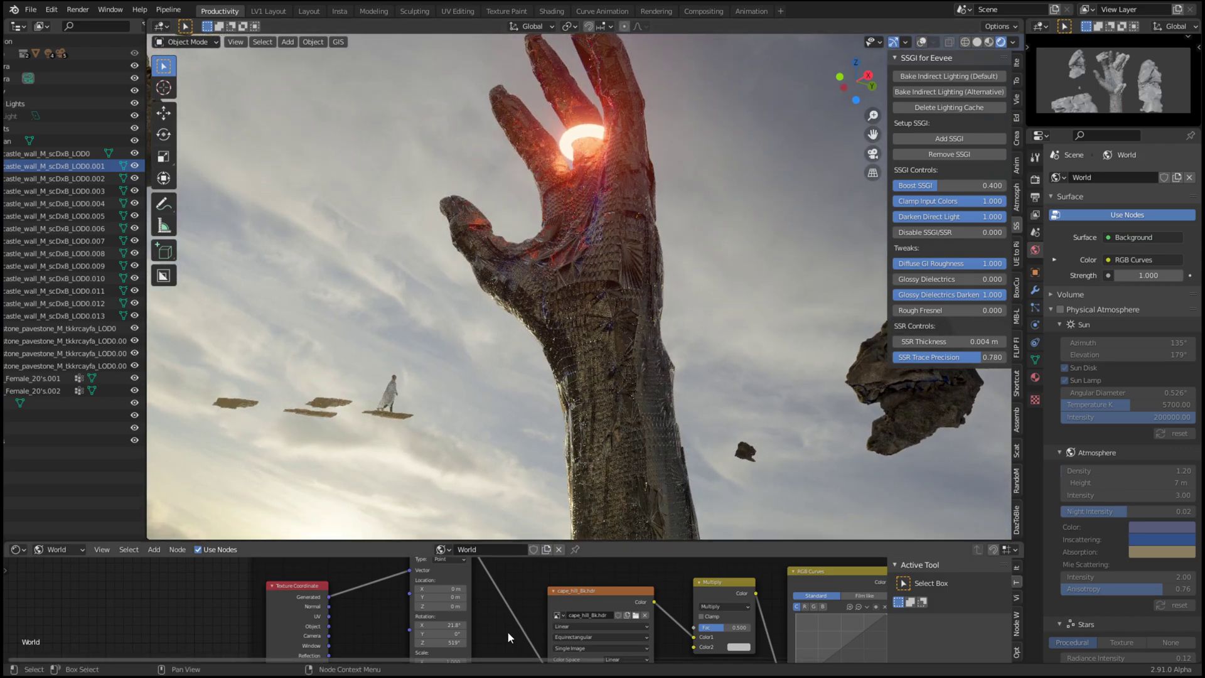
mouse_move(439, 643)
left_mouse_down()
mouse_move(497, 643)
mouse_move(444, 642)
left_mouse_up()
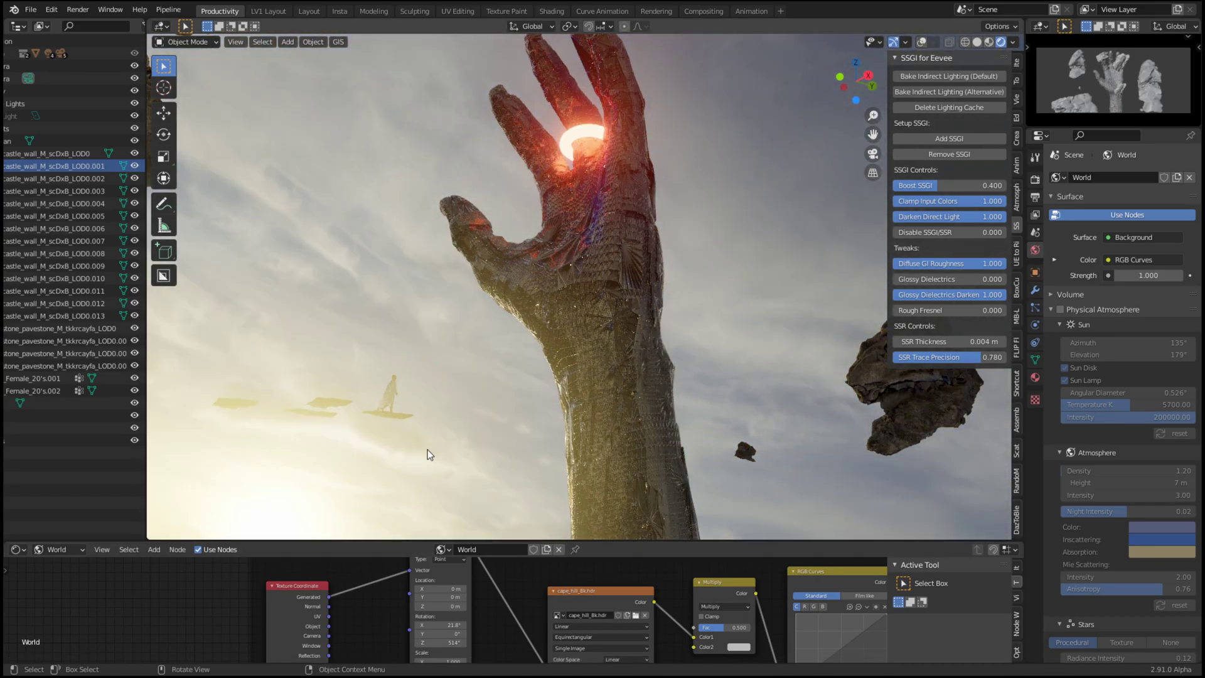
key("KP_0")
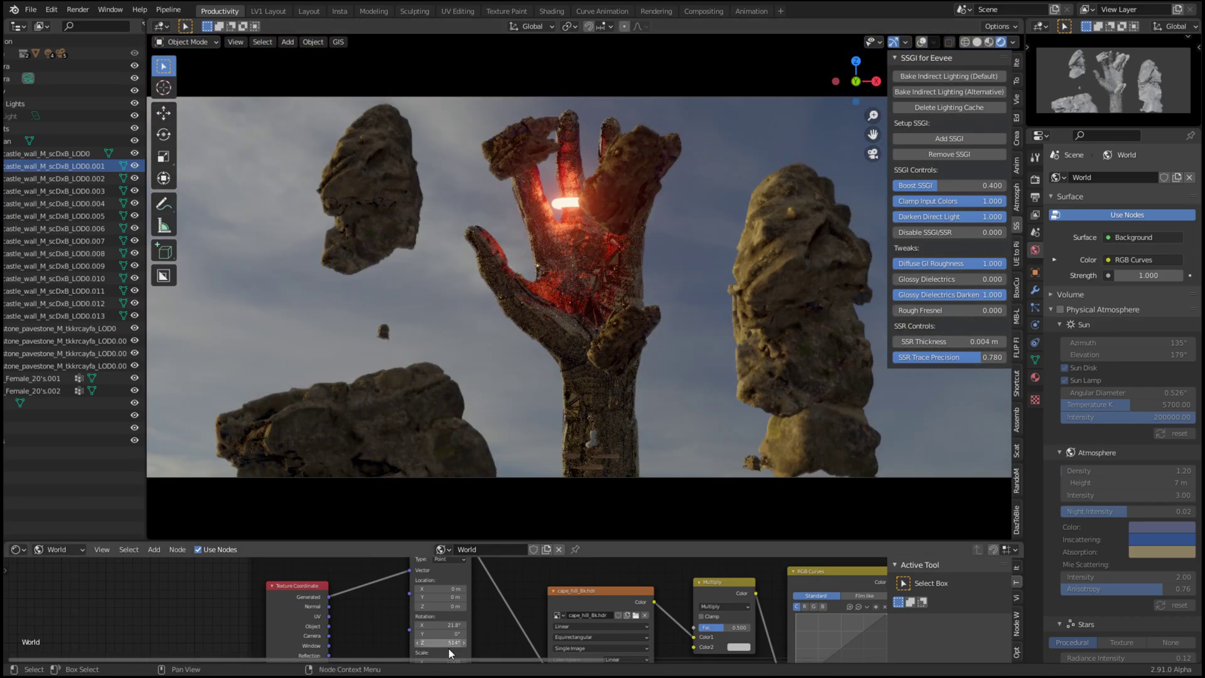
left_click_drag(439, 643, 467, 643)
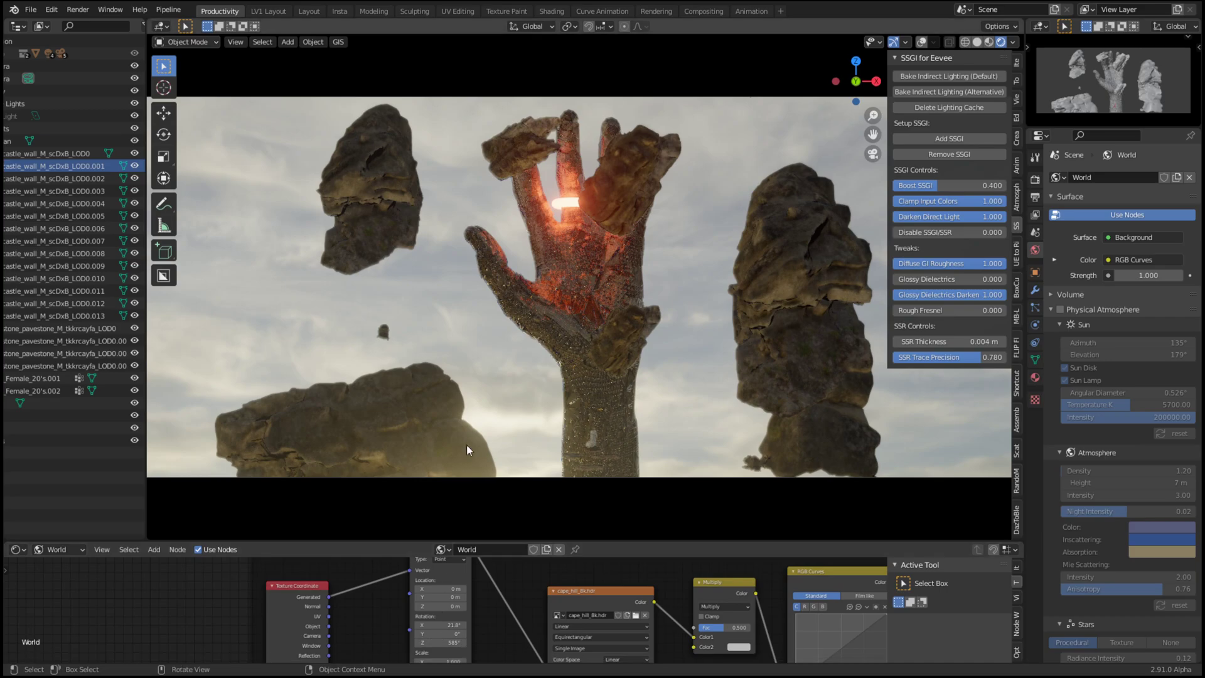
mouse_move(540, 393)
middle_mouse_down()
mouse_move(562, 423)
mouse_move(541, 397)
middle_mouse_up()
key("KP_0")
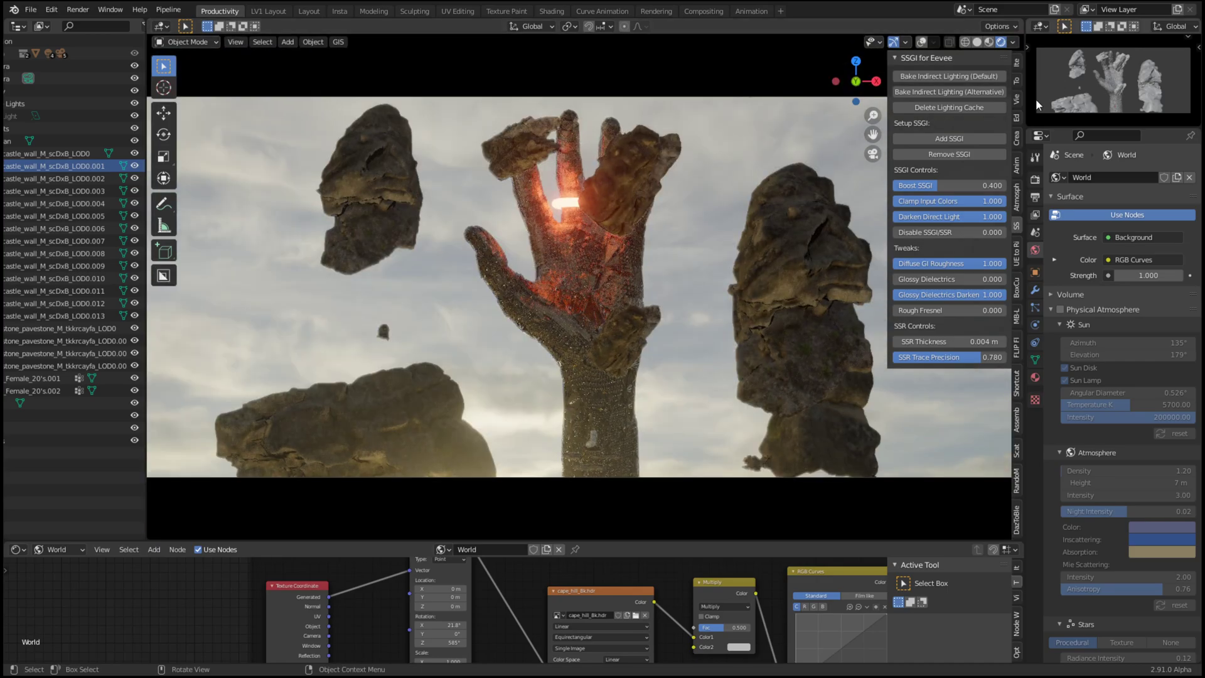
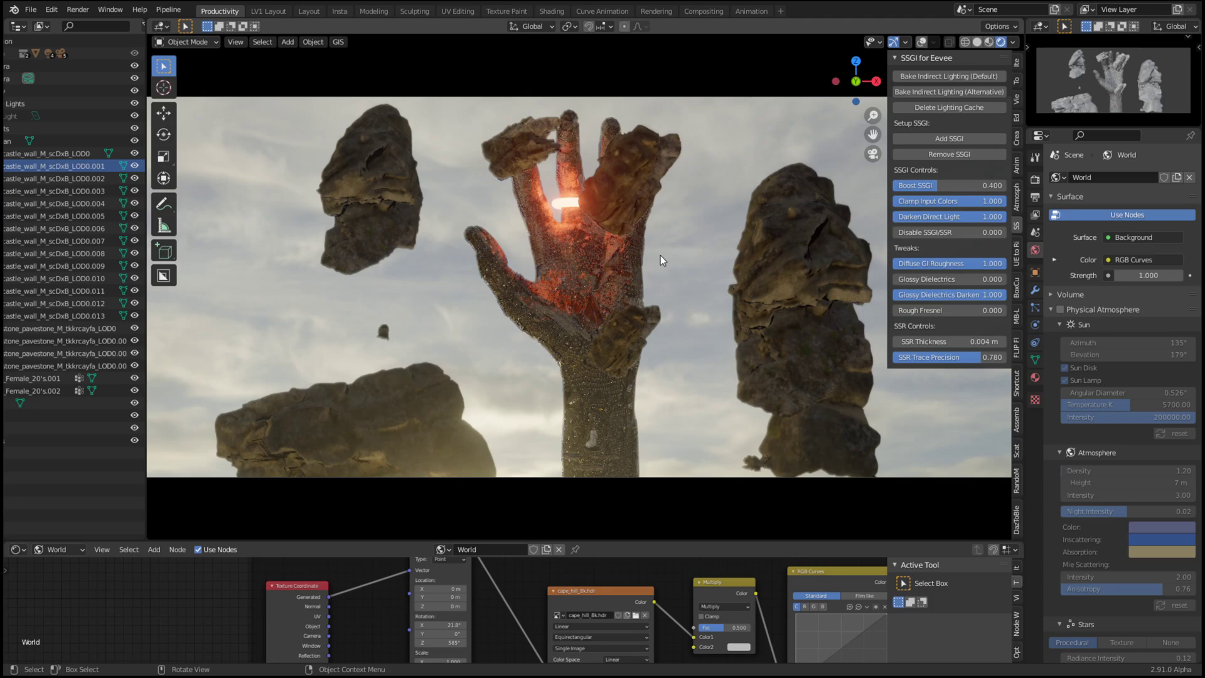
View the glowing ring and palm up close, compare them with SSGI removed and re-added, and return to the camera view
scroll(657, 257, "up", 4)
middle_click_drag(654, 260, 568, 229)
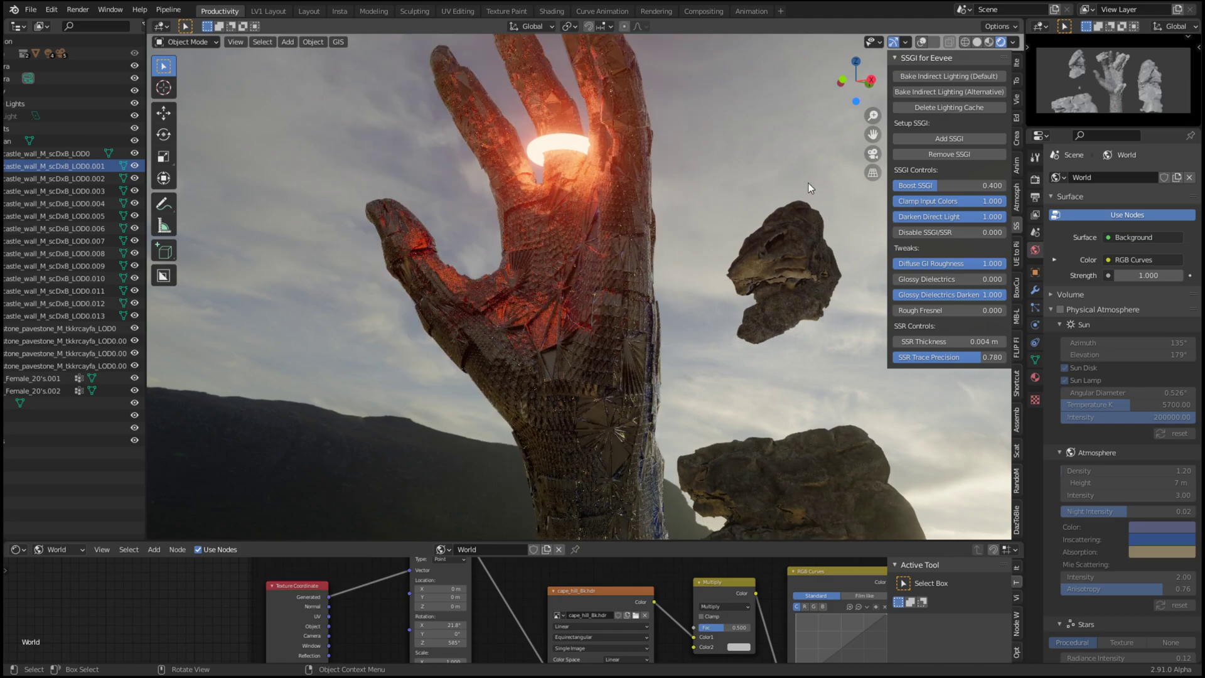
left_click(948, 155)
left_click(951, 138)
key("KP_0")
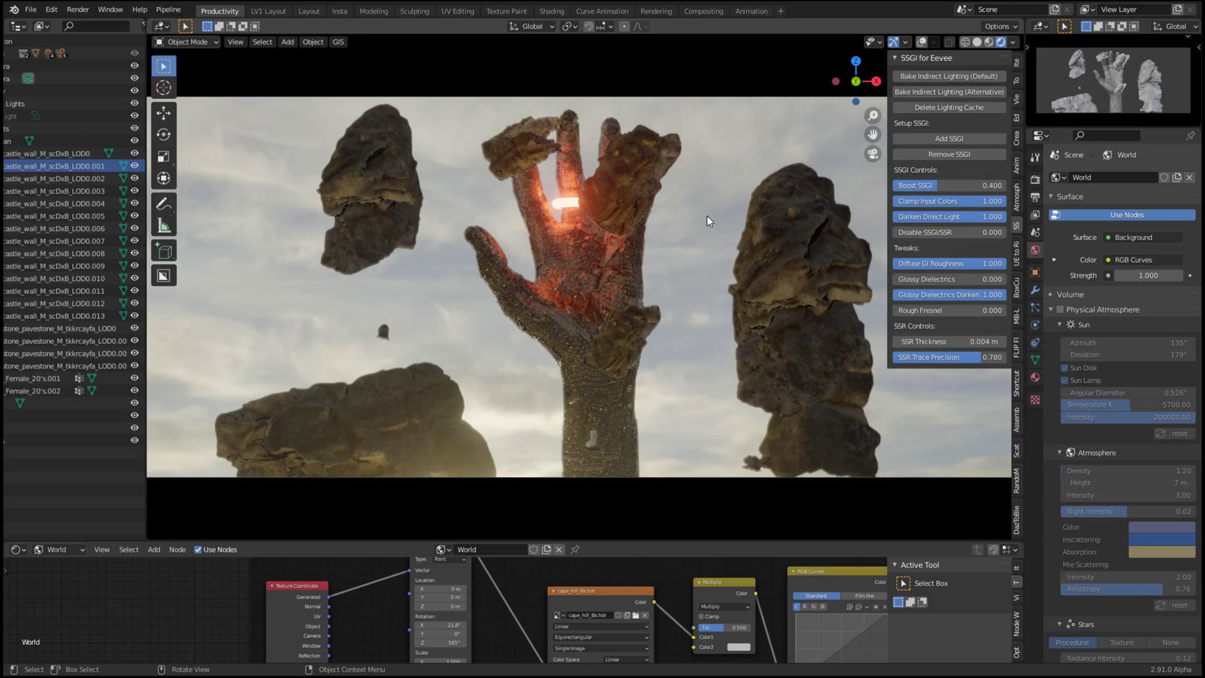
Rotate the world HDRI around Z to 896°, view the glowing hand from other angles, and return to the camera view
middle_click_drag(556, 634, 455, 574)
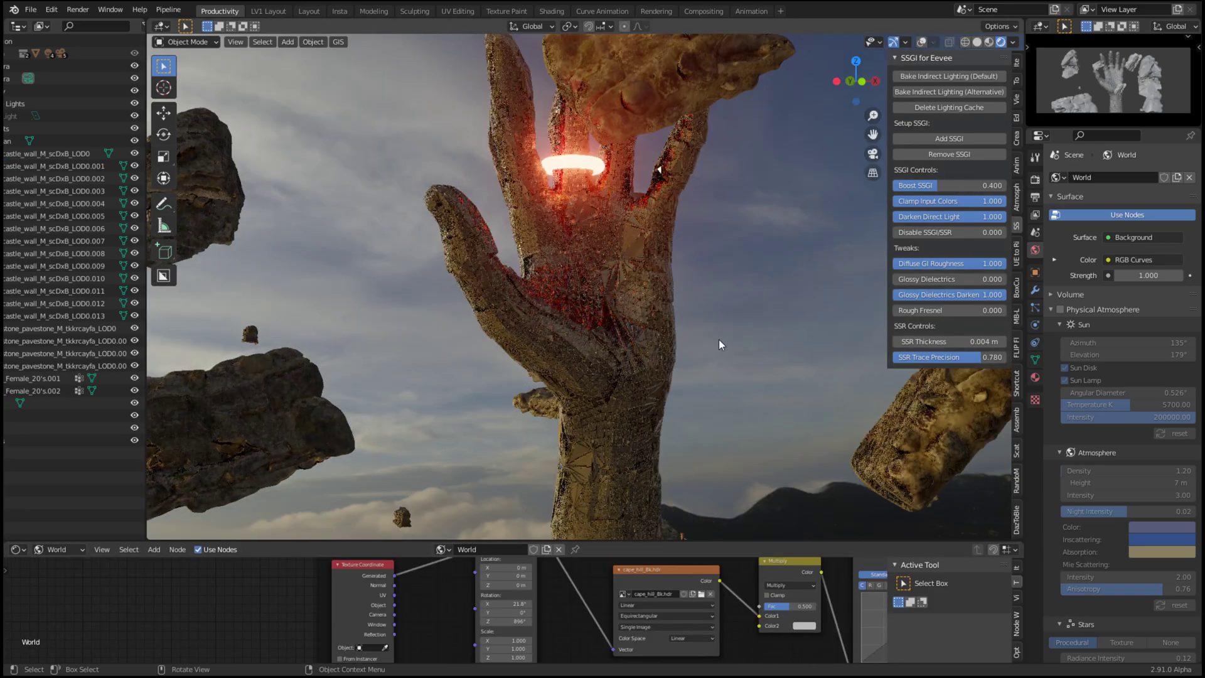
middle_click_drag(718, 340, 456, 416)
scroll(456, 415, "down", 3)
scroll(481, 453, "up", 2)
key("KP_0")
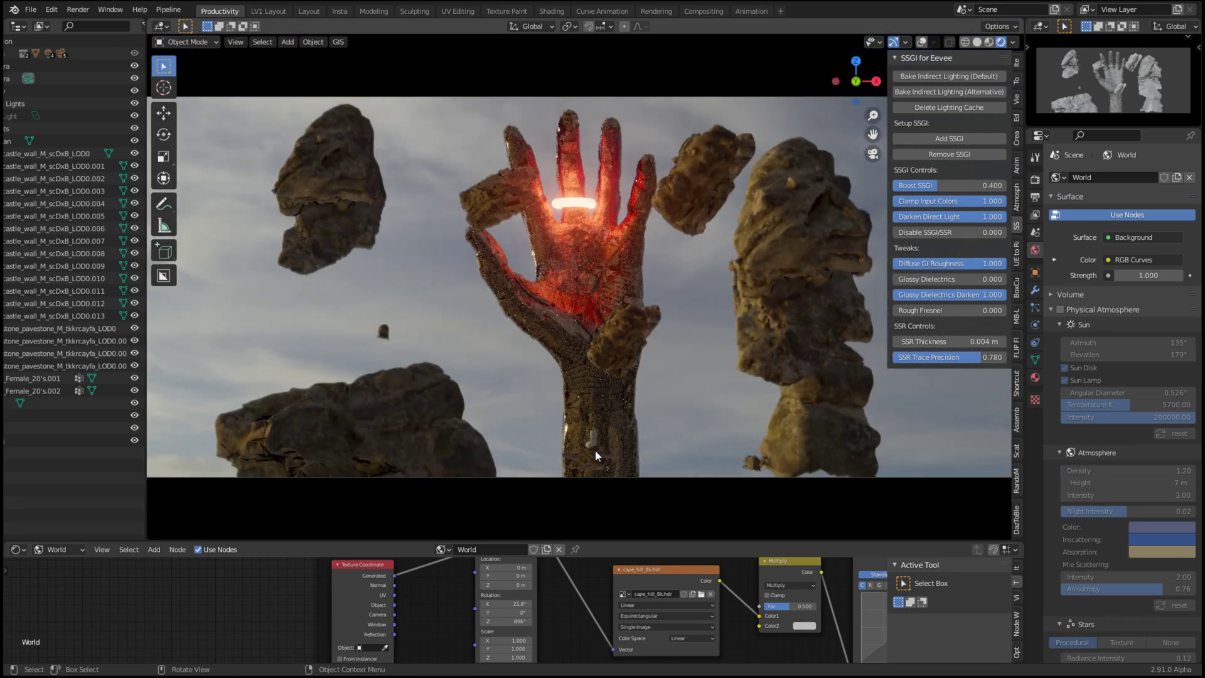
Frame the floating pavestone slab below the hand, compare its lighting with SSGI removed and re-added, and return to the camera view
left_click(597, 447)
key("KP_Decimal")
middle_click_drag(618, 470, 559, 455)
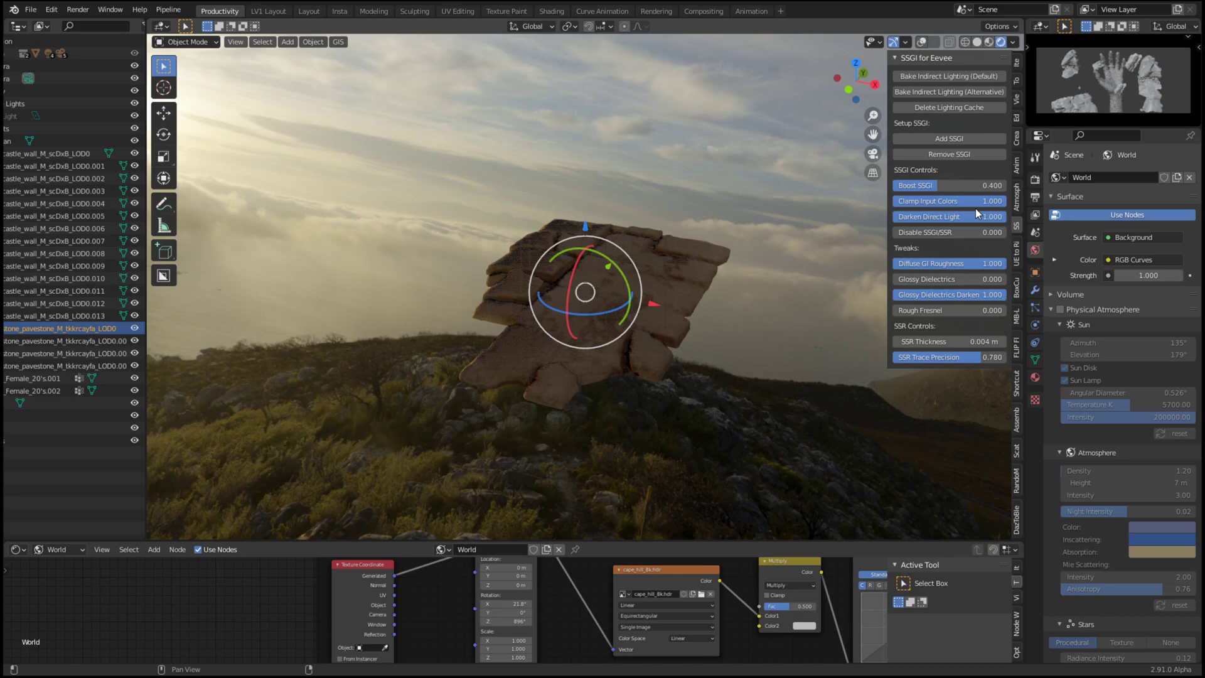
left_click(958, 150)
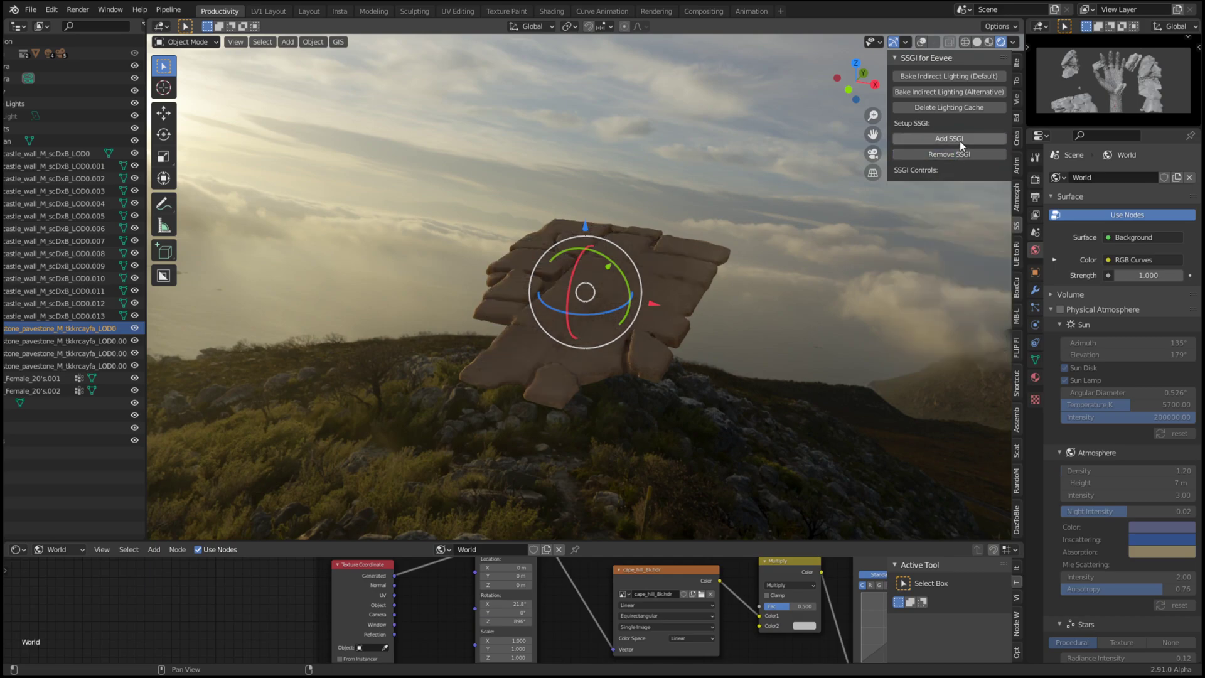
left_click(959, 141)
left_click(960, 153)
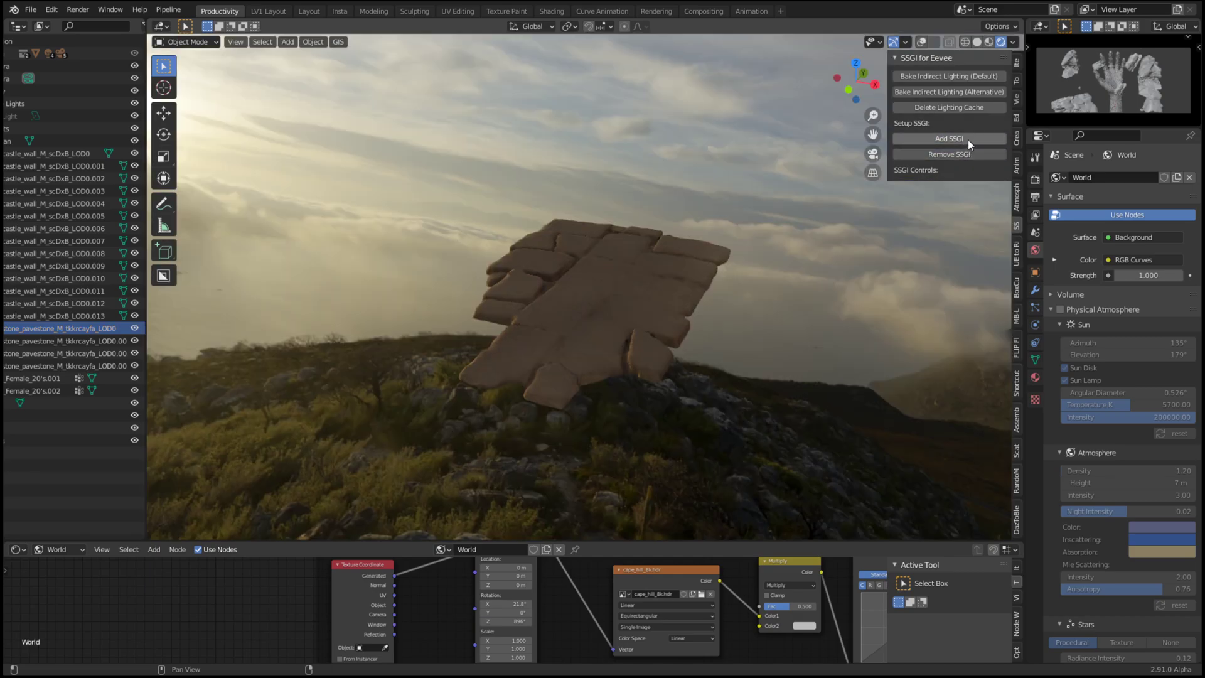
left_click(968, 139)
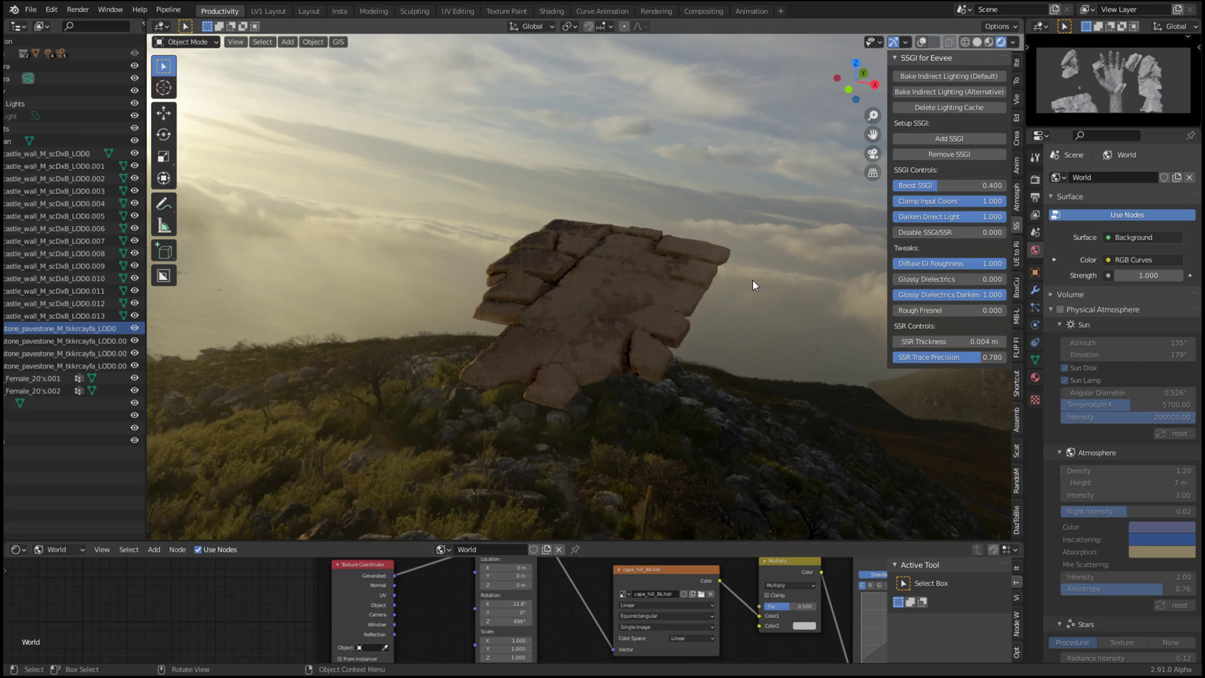
key("KP_0")
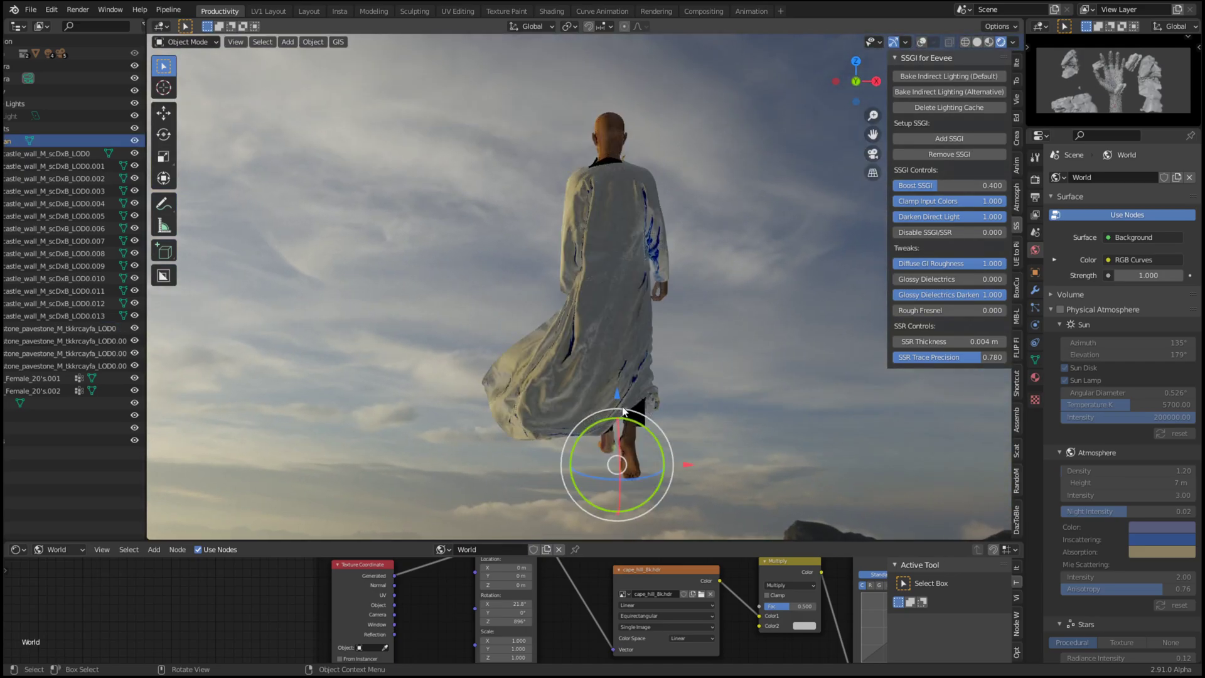
View the robed figure from an angle, compare its lighting with SSGI removed and re-added, and return to the camera view
middle_click_drag(695, 318, 765, 315)
left_click(944, 154)
left_click(953, 138)
left_click(951, 153)
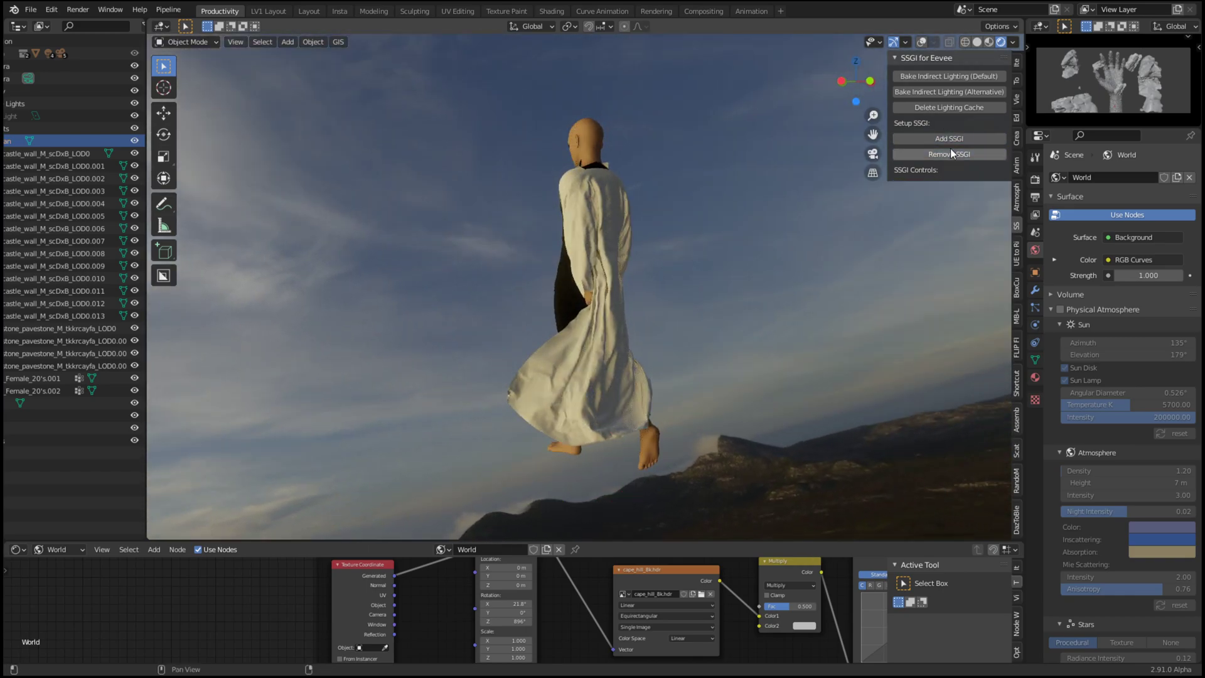
left_click(952, 141)
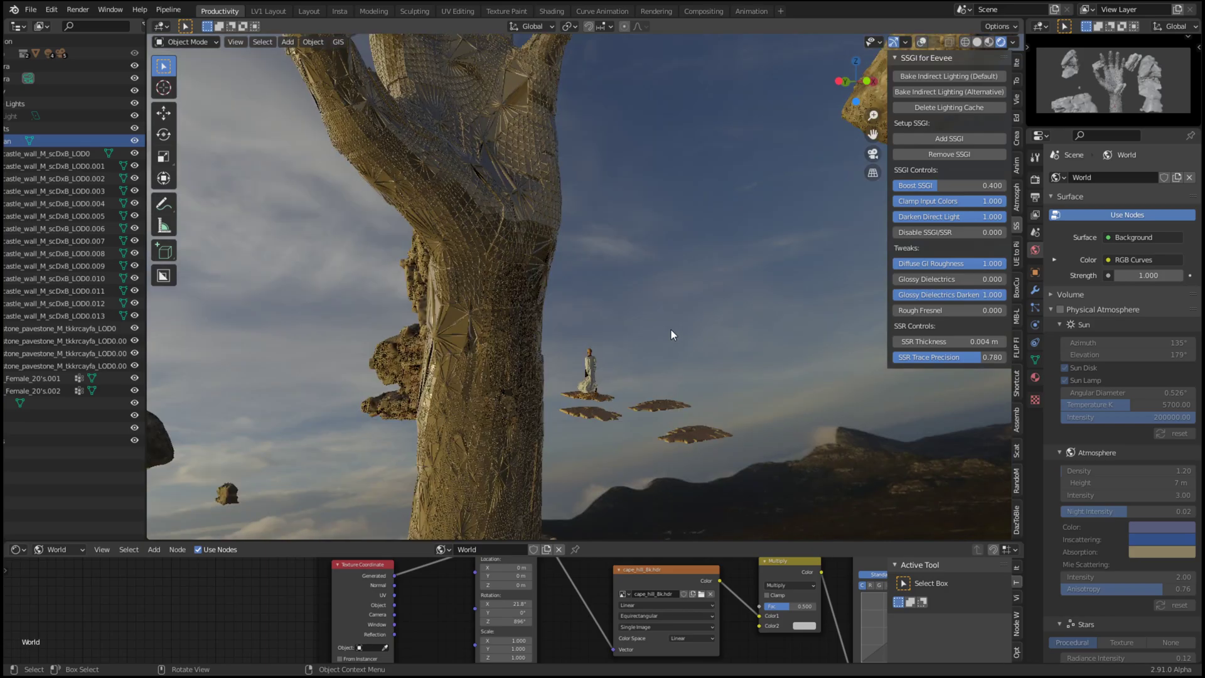
key("KP_0")
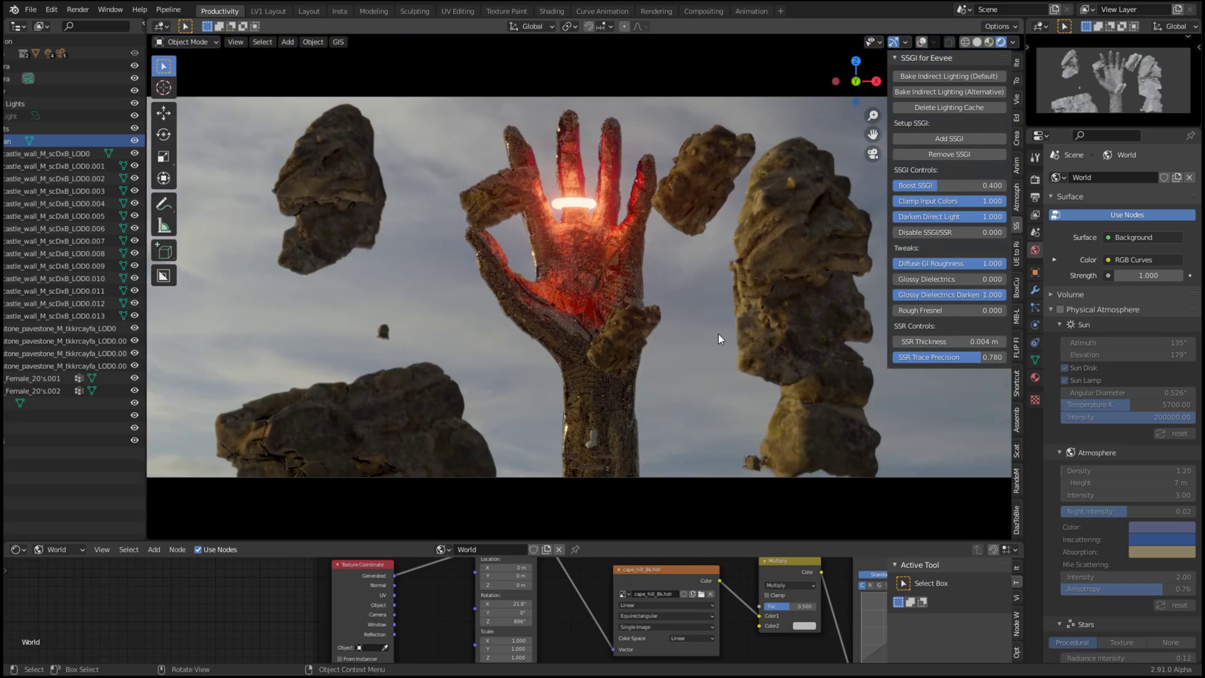
Isolate the tall rock to the right of the hand, compare it with SSGI removed and re-added, and return to the camera view
left_click(786, 330)
key("KP_Divide")
middle_click_drag(757, 304, 796, 296)
left_click(950, 155)
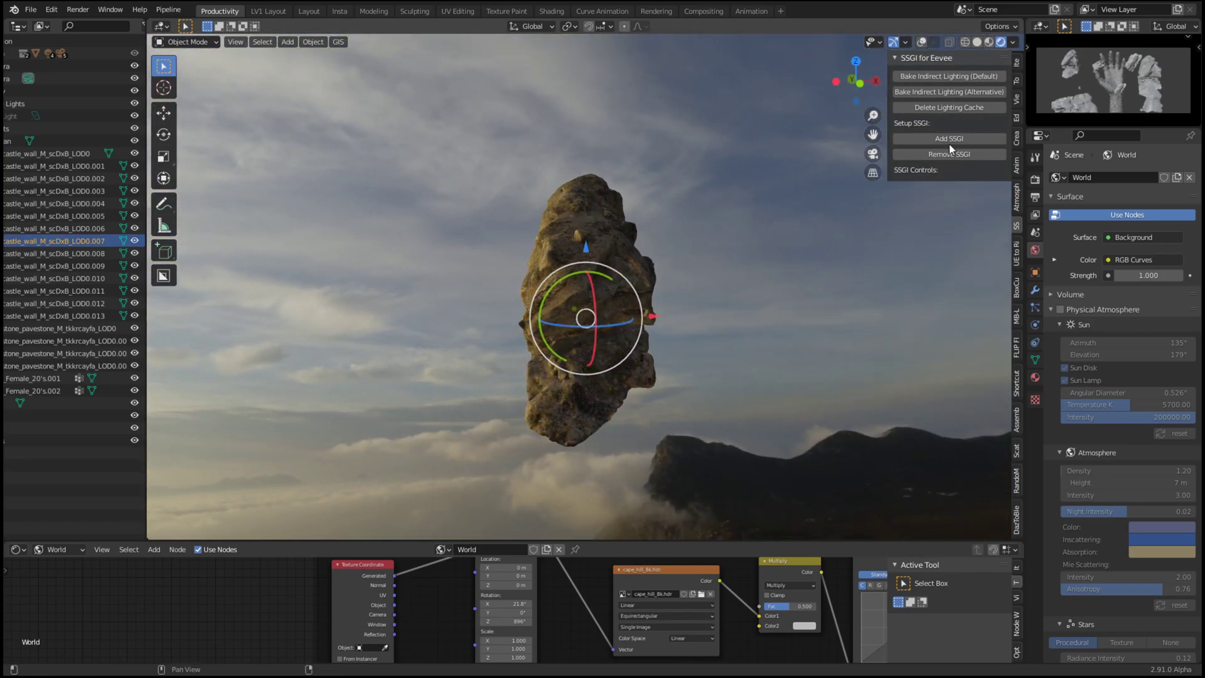
left_click(948, 140)
left_click(949, 154)
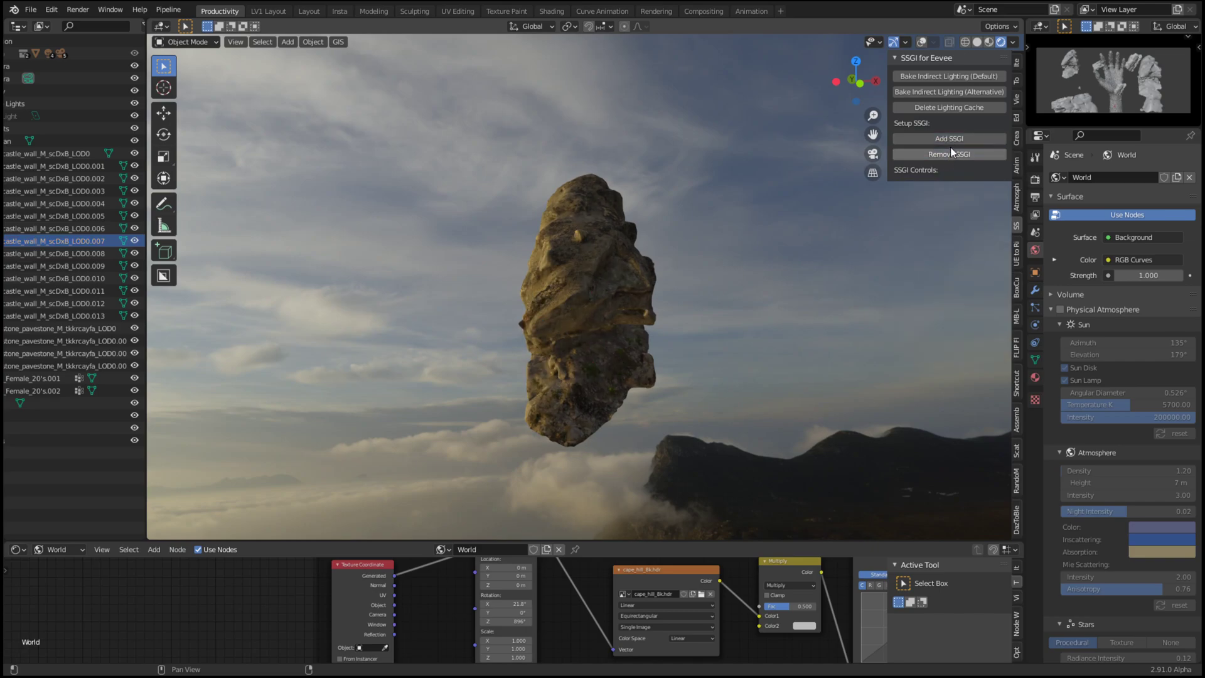
left_click(956, 134)
middle_click_drag(653, 297, 525, 360)
key("KP_0")
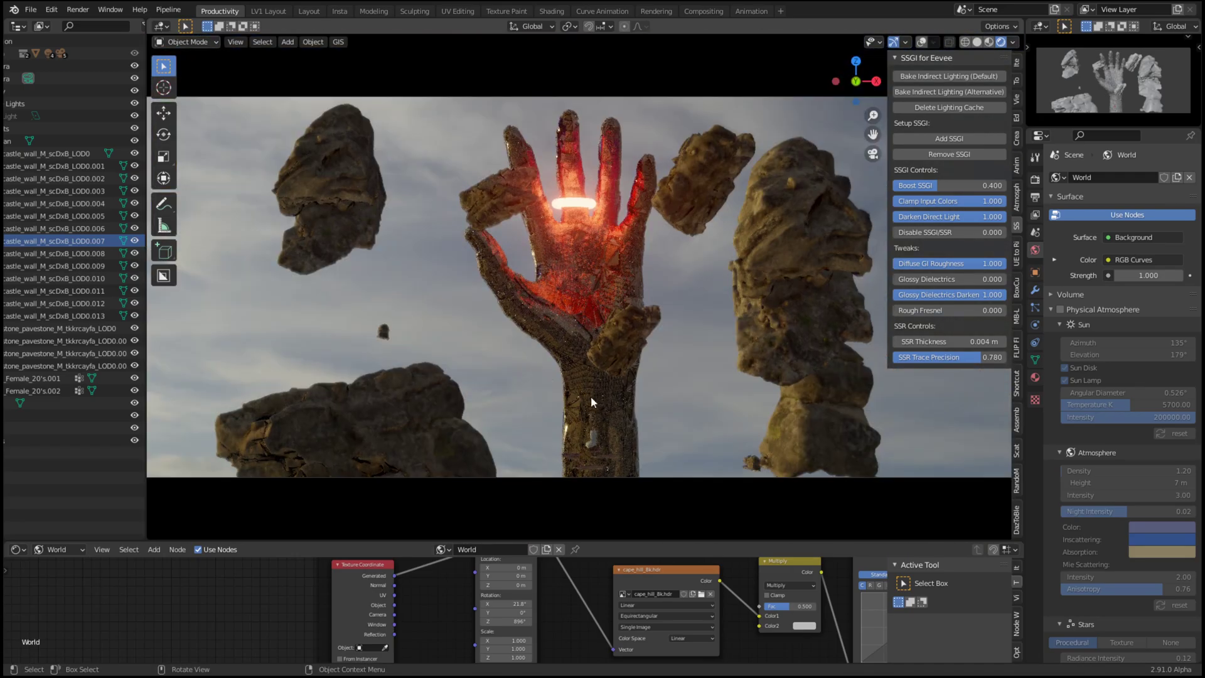
Rotate the world HDRI around Z to 946° and compare the full scene with SSGI removed and re-added
left_click_drag(510, 621, 543, 622)
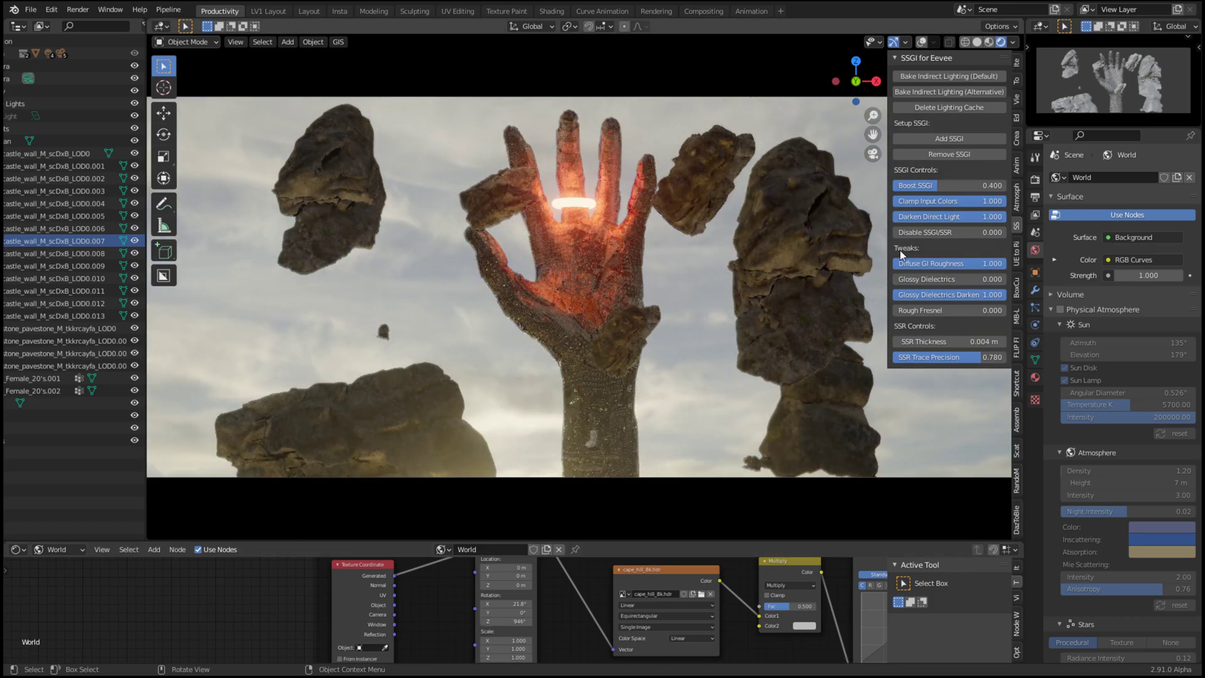
left_click(942, 156)
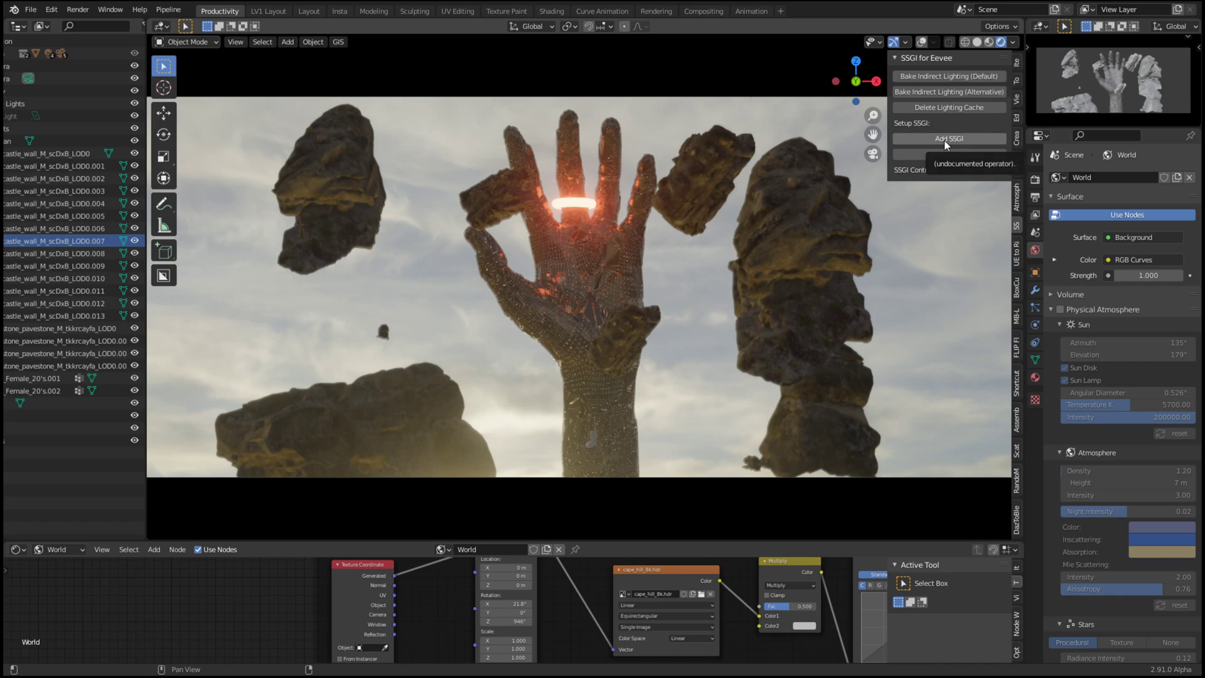
left_click(944, 141)
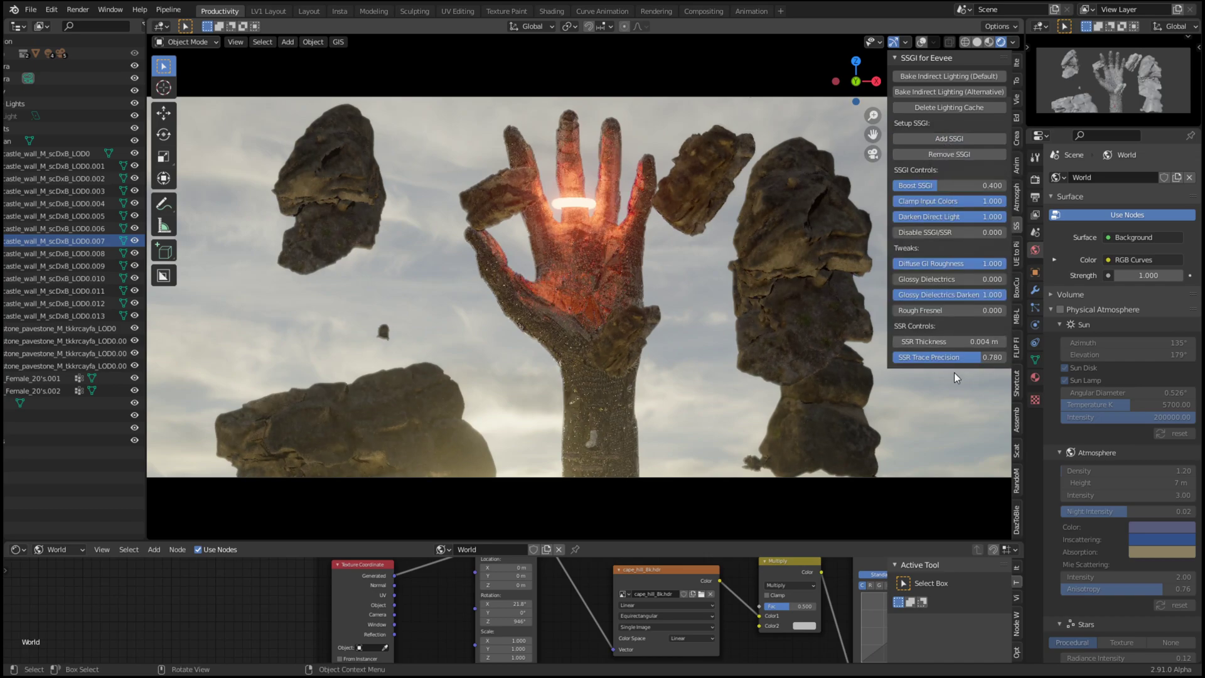
Hide the viewport sidebar, view the hand and rocks from a low angle, and return to the camera view
key("n")
middle_click_drag(665, 310, 589, 240)
scroll(479, 313, "up", 3)
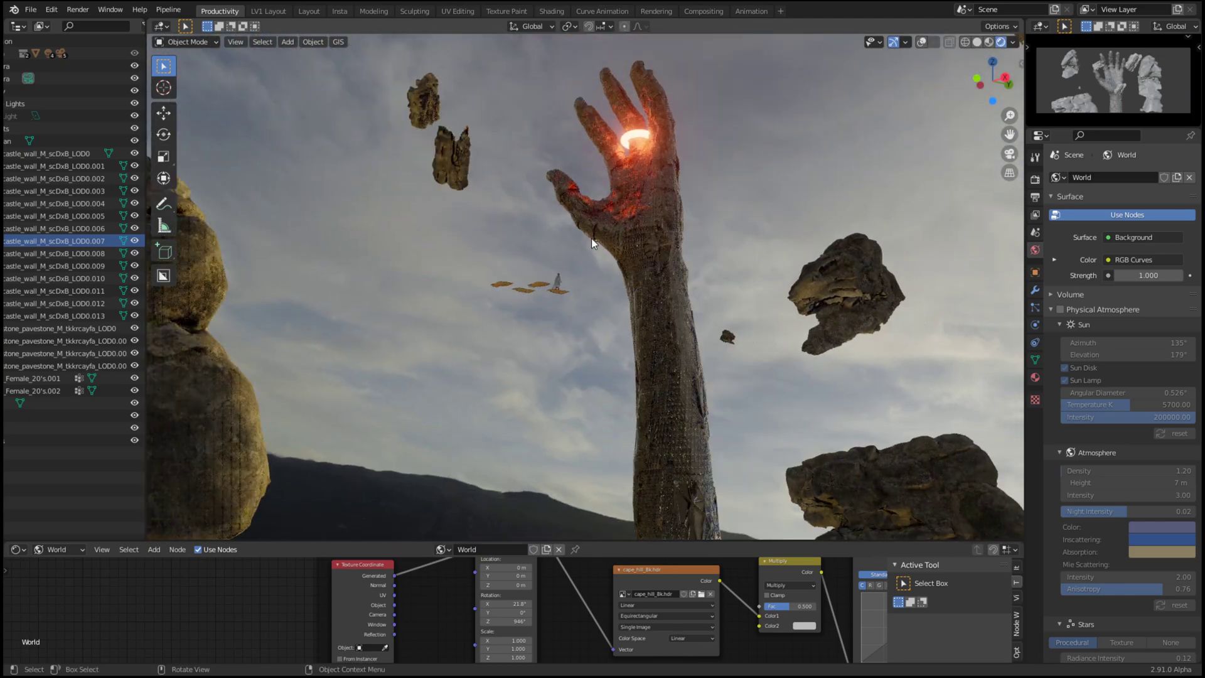
key("KP_0")
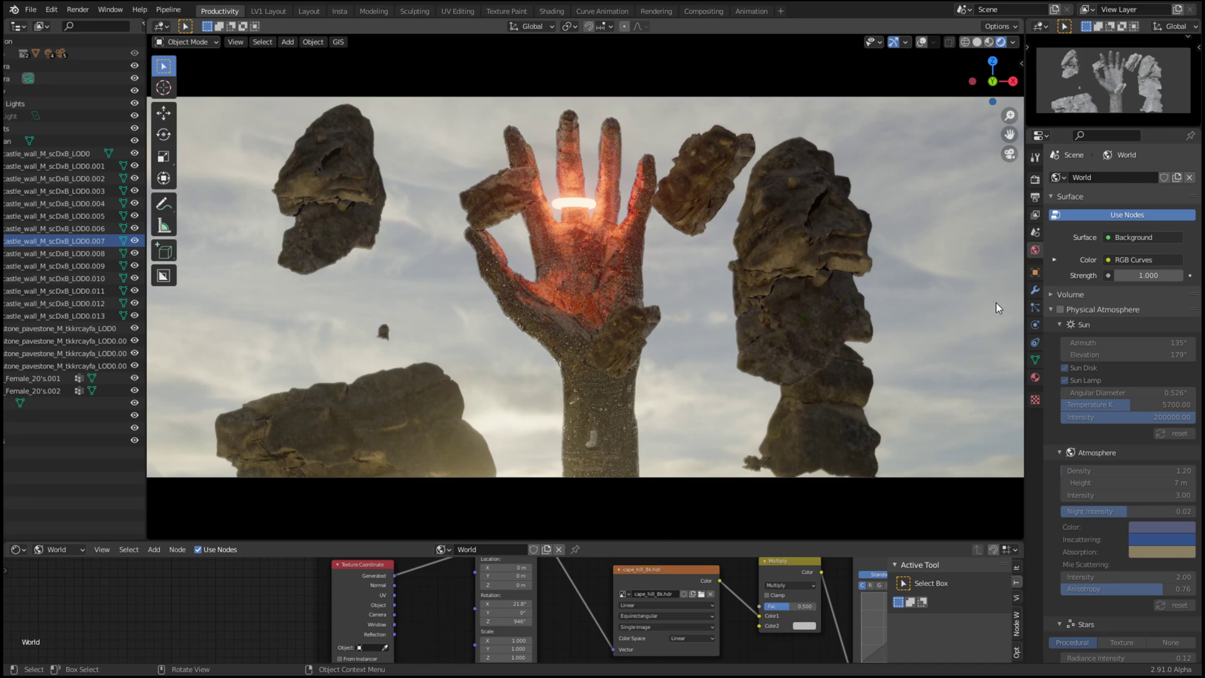
Move the large rock right of the hand farther up and outward, and shift the small rock beside the little finger slightly
left_click(759, 212)
key("g")
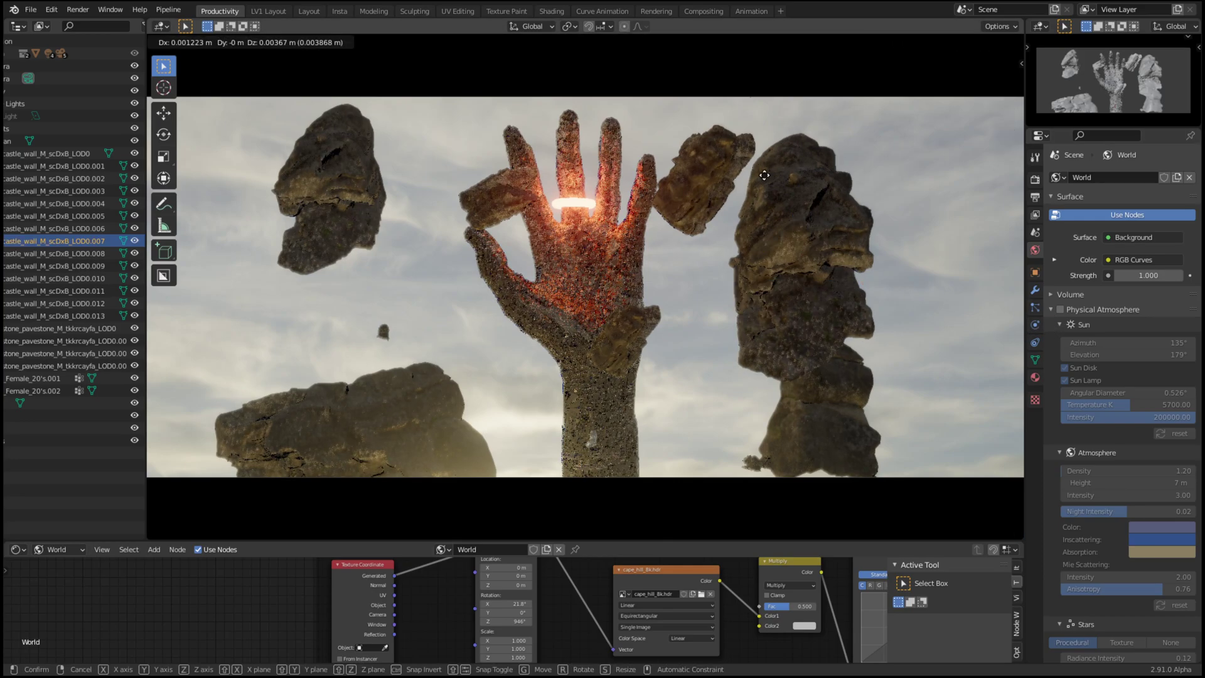
left_click(823, 166)
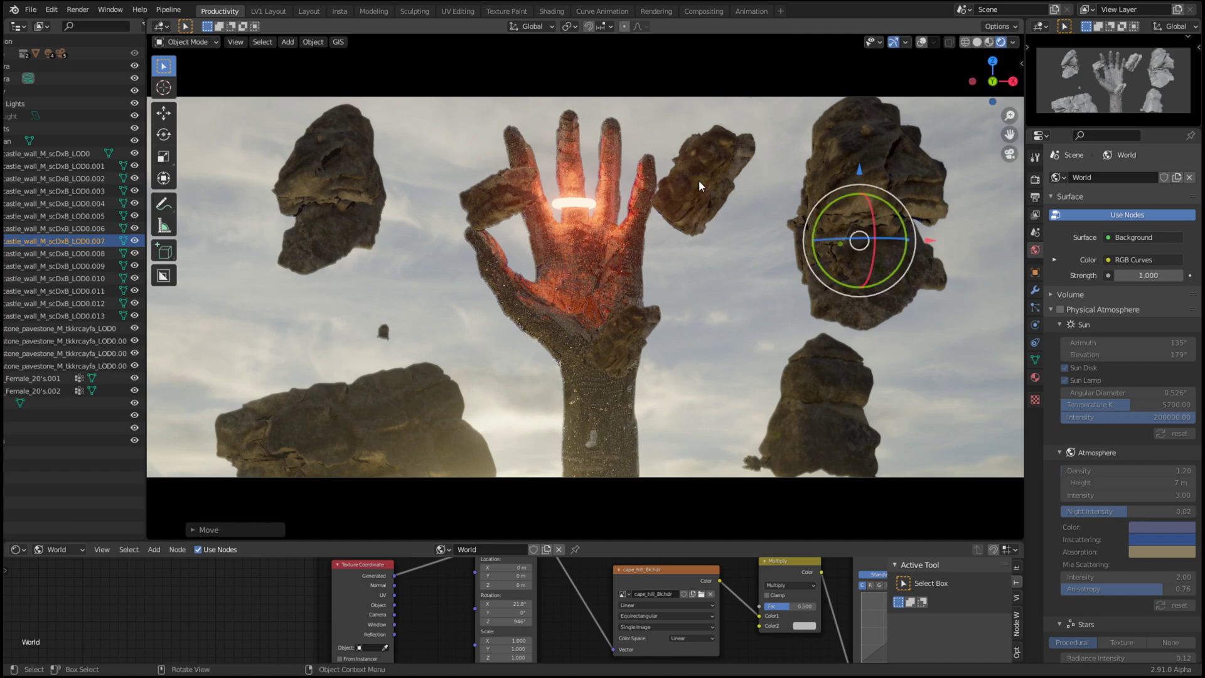
left_click(699, 181)
key("g")
right_click(695, 202)
Move the rock in front of the wrist to the thumb side and the rock by the index finger outward, clear of the hand
left_click(628, 341)
key("g")
left_click(511, 328)
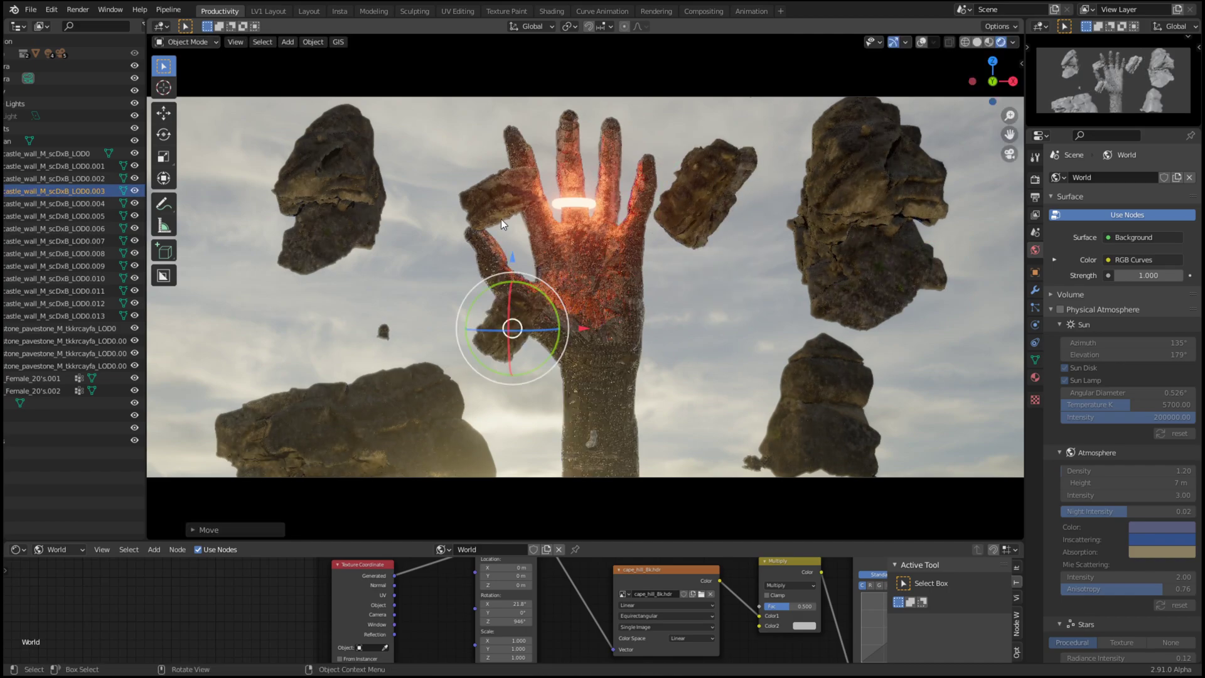
left_click(497, 206)
key("g")
left_click(470, 187)
Shift the large upper-left rock and the wide lower-left boulder farther left, away from the hand
left_click(321, 189)
key("g")
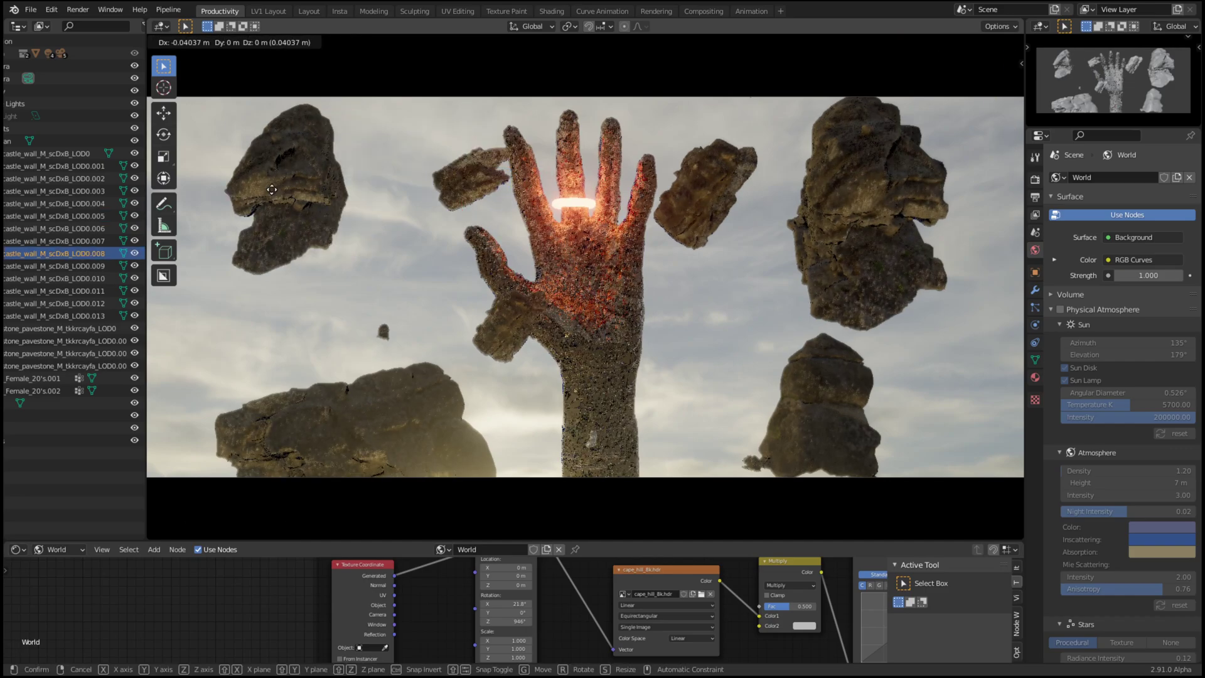
left_click(271, 190)
left_click(338, 379)
key("g")
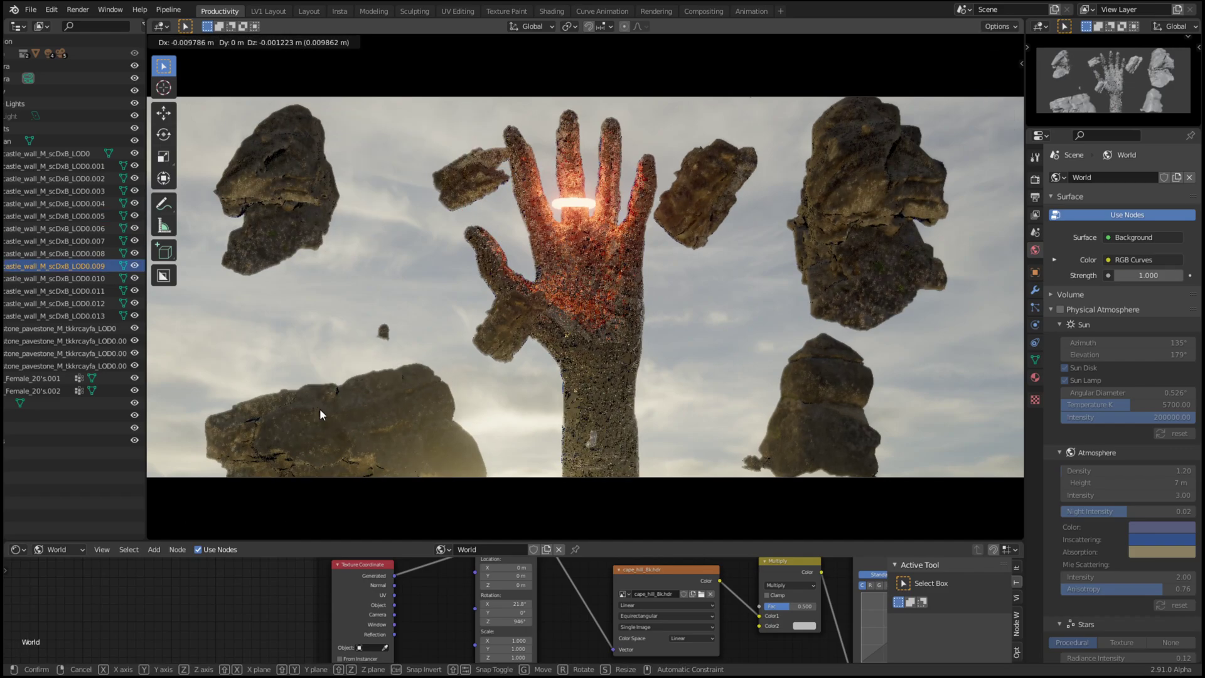
left_click(301, 414)
Move the rock behind the thumb down beside the forearm, and lower the small rock beside the little finger
left_click(505, 324)
left_click(493, 388)
left_click(697, 198)
key("g")
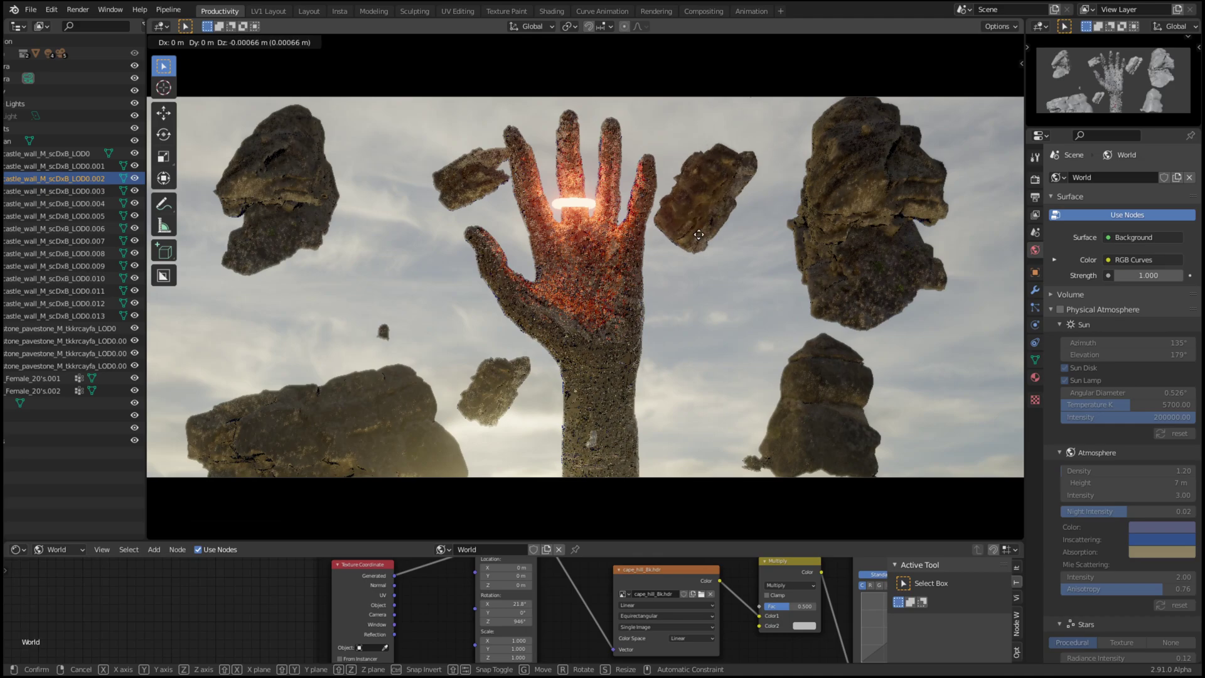
left_click(704, 242)
Move the small rock near the index finger farther up and left, and lower the rock on the little finger's side again
left_click(468, 162)
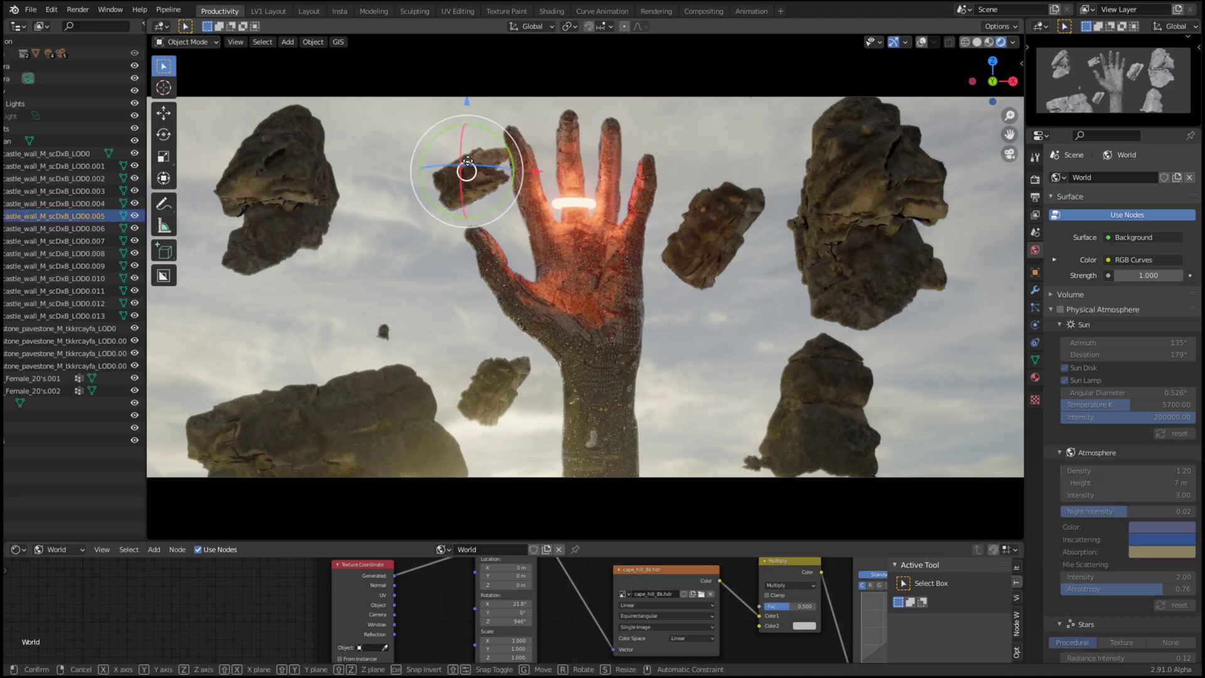
key("g")
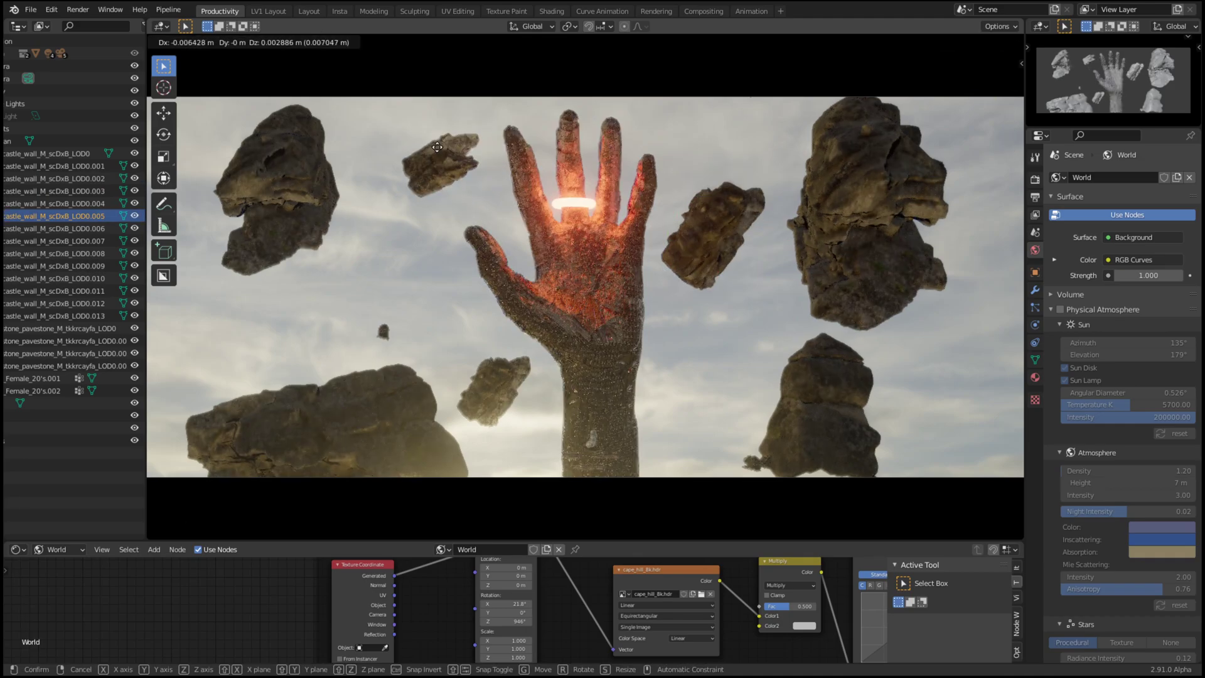
left_click(436, 156)
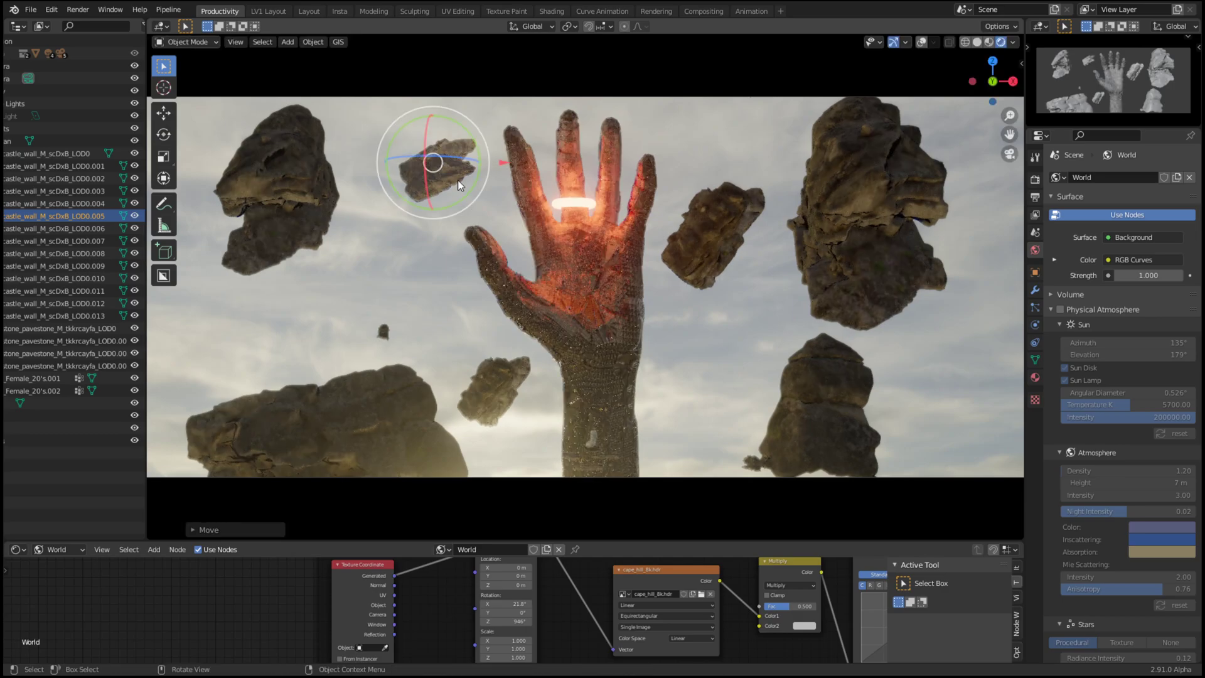
left_click(717, 330)
left_click(716, 248)
key("g")
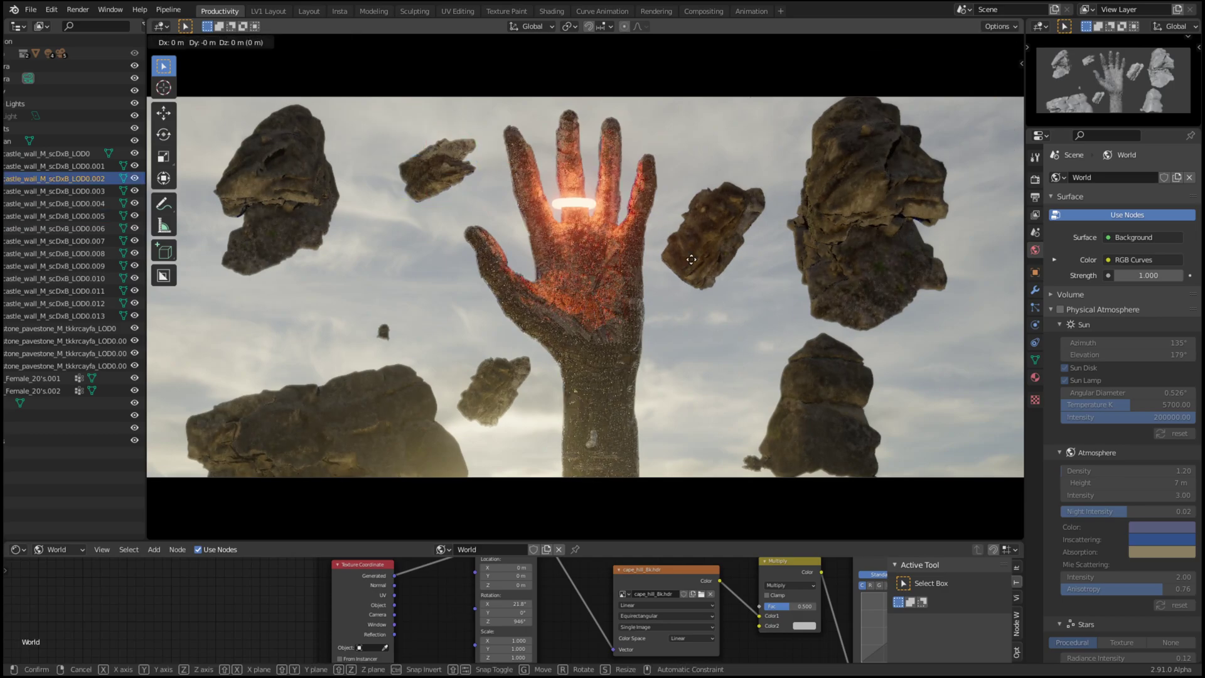
left_click(687, 272)
Rotate the world HDRI around Z to 918° and deselect the rock
left_click_drag(514, 622, 470, 621)
left_click(668, 447)
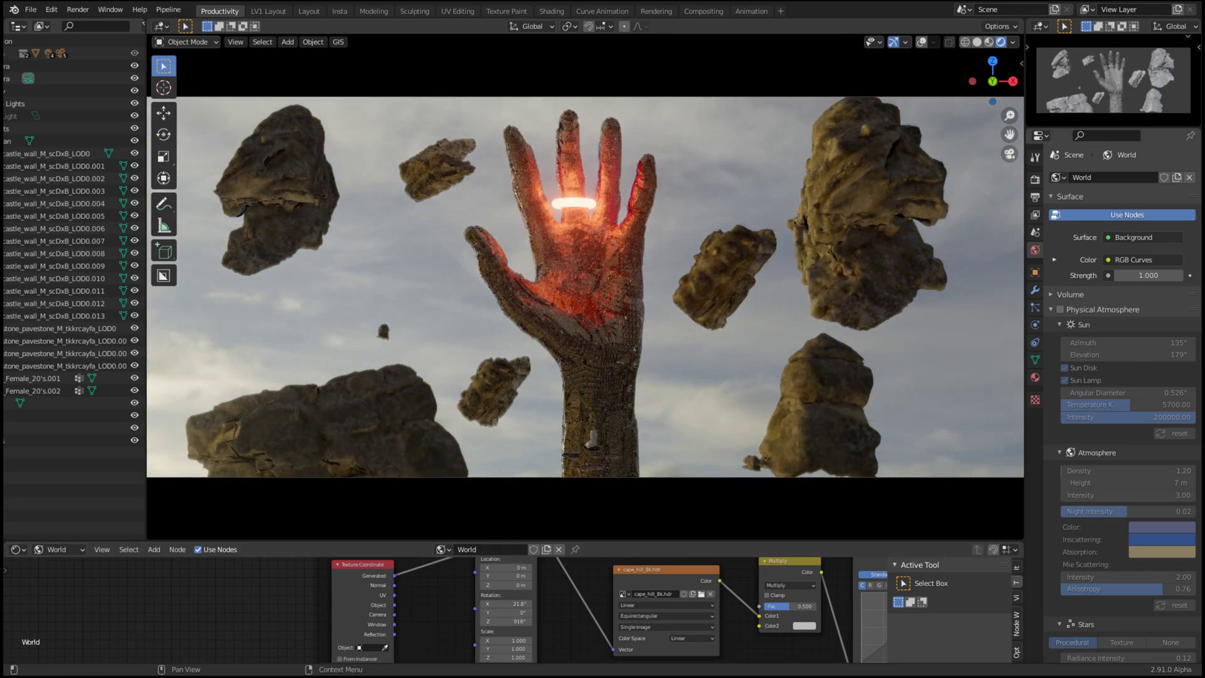